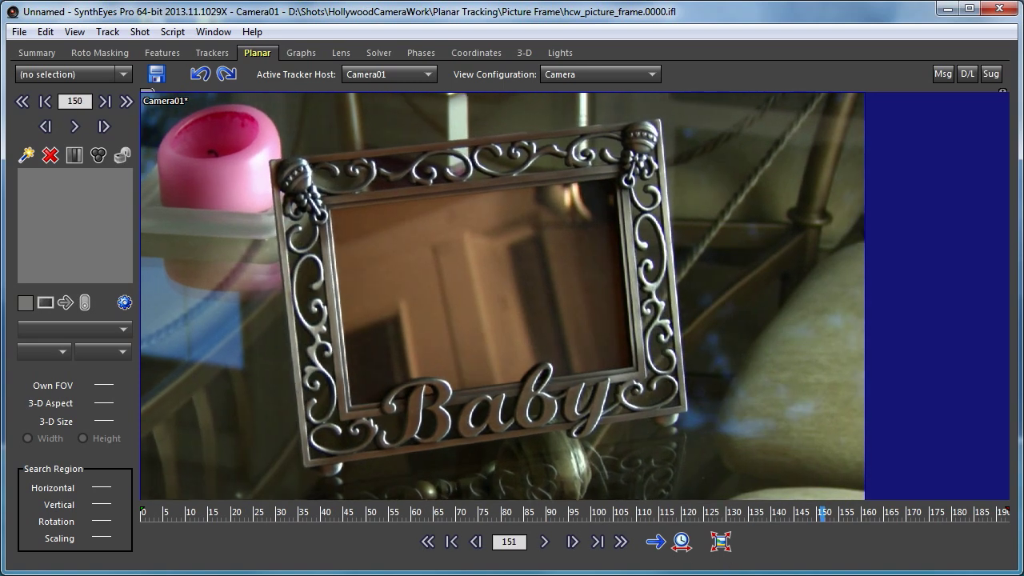
Scrub back and forth through the shot to examine the picture frame's motion and the reflections in its glass.
{"action": "left_click_drag", "start_coordinate": [800, 513], "coordinate": [143, 513]}
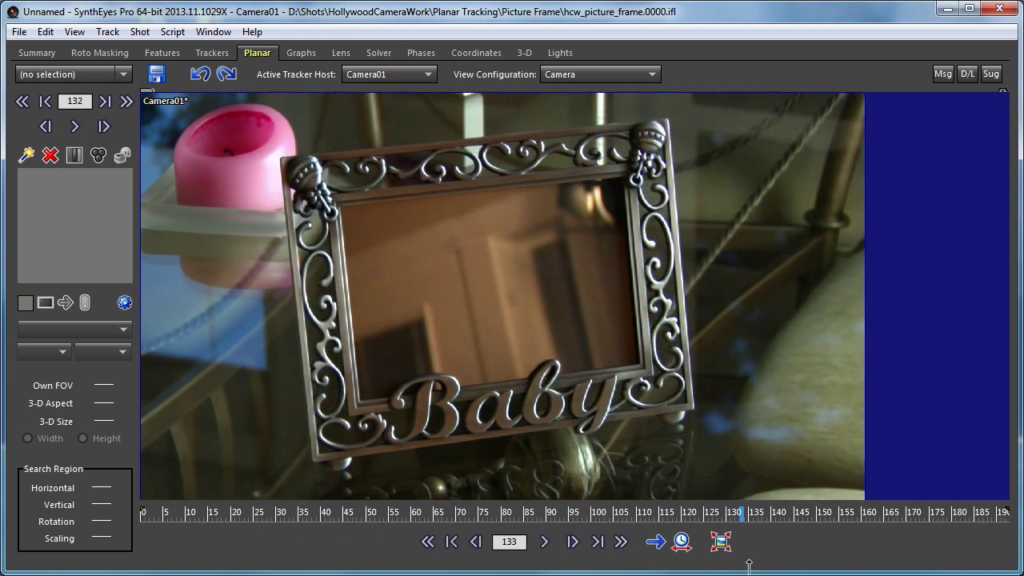
{"action": "mouse_move", "coordinate": [967, 514]}
{"action": "left_mouse_down"}
{"action": "mouse_move", "coordinate": [722, 537]}
{"action": "mouse_move", "coordinate": [475, 543]}
{"action": "mouse_move", "coordinate": [99, 506]}
{"action": "left_mouse_up"}
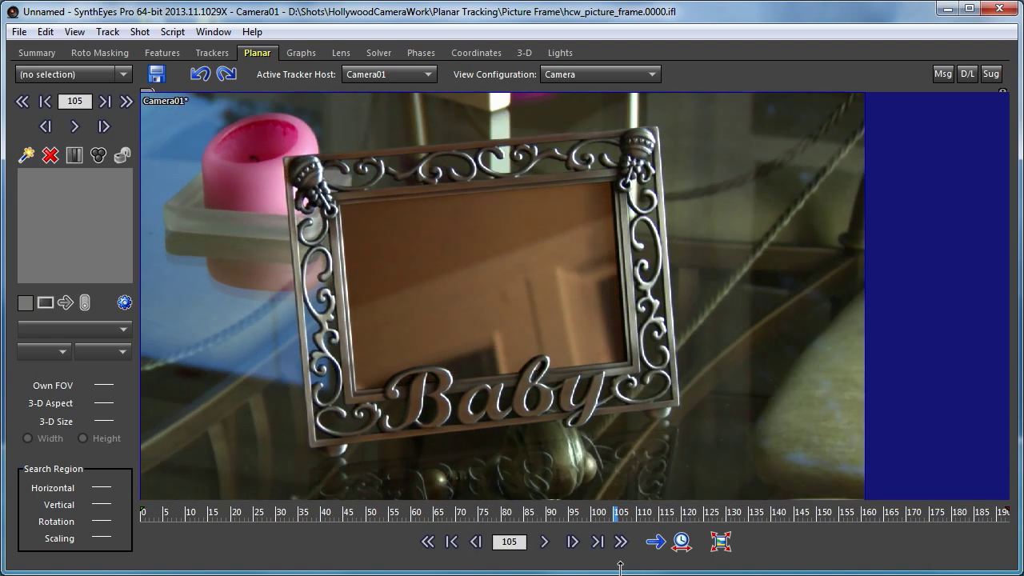
{"action": "mouse_move", "coordinate": [620, 568]}
{"action": "left_mouse_down"}
{"action": "mouse_move", "coordinate": [872, 537]}
{"action": "mouse_move", "coordinate": [567, 543]}
{"action": "left_mouse_up"}
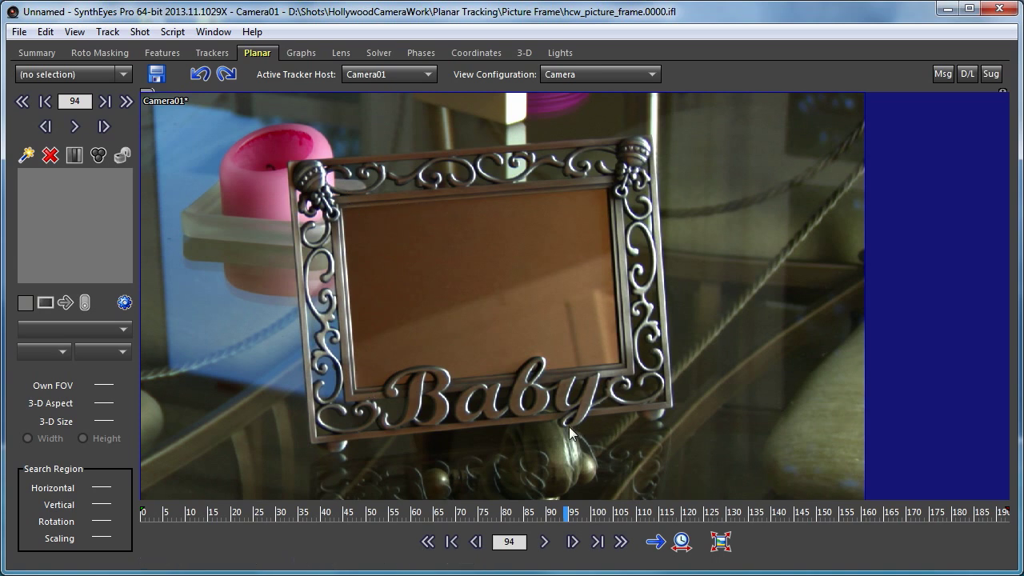
{"action": "left_click_drag", "start_coordinate": [534, 513], "coordinate": [894, 554]}
{"action": "left_click_drag", "start_coordinate": [892, 514], "coordinate": [573, 515]}
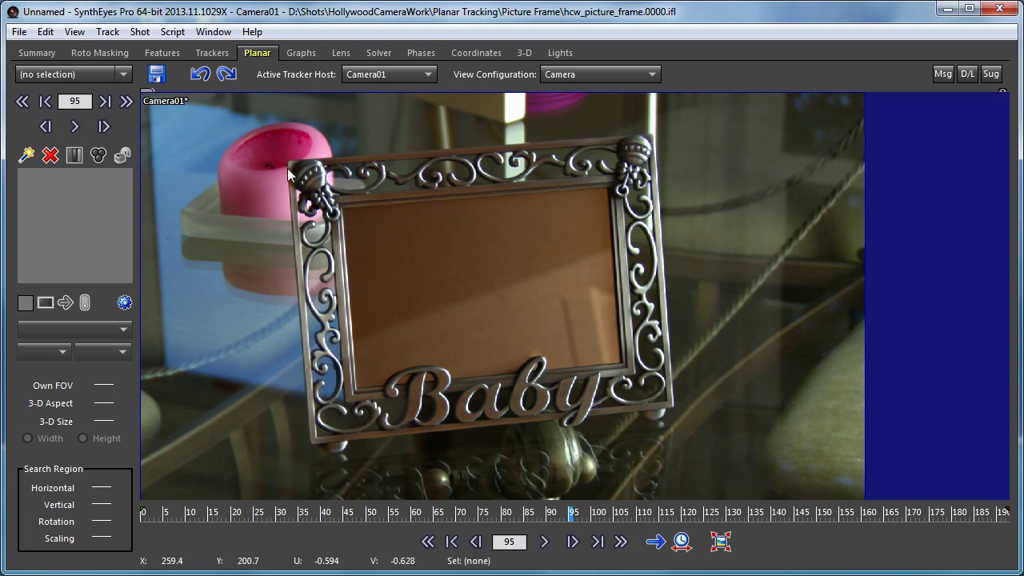
Create a planar tracker at frame 144 with its four corners aligned to the outer corners of the picture frame.
{"action": "mouse_move", "coordinate": [523, 513]}
{"action": "left_mouse_down"}
{"action": "mouse_move", "coordinate": [210, 518]}
{"action": "mouse_move", "coordinate": [860, 552]}
{"action": "mouse_move", "coordinate": [589, 516]}
{"action": "mouse_move", "coordinate": [132, 515]}
{"action": "mouse_move", "coordinate": [891, 557]}
{"action": "mouse_move", "coordinate": [80, 460]}
{"action": "mouse_move", "coordinate": [674, 520]}
{"action": "mouse_move", "coordinate": [177, 466]}
{"action": "mouse_move", "coordinate": [369, 512]}
{"action": "mouse_move", "coordinate": [784, 511]}
{"action": "mouse_move", "coordinate": [212, 512]}
{"action": "mouse_move", "coordinate": [791, 520]}
{"action": "left_mouse_up"}
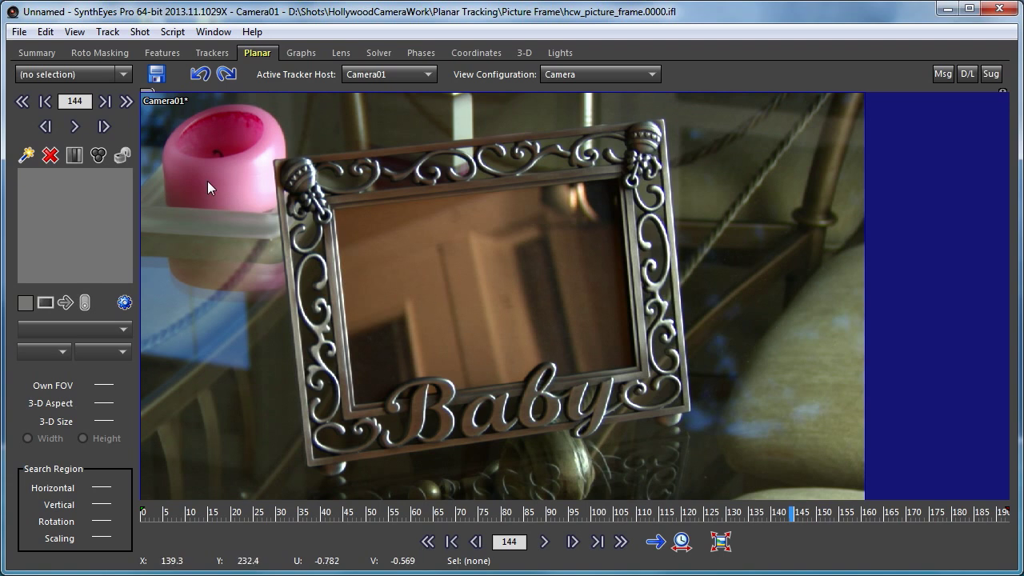
{"action": "left_click", "coordinate": [25, 154]}
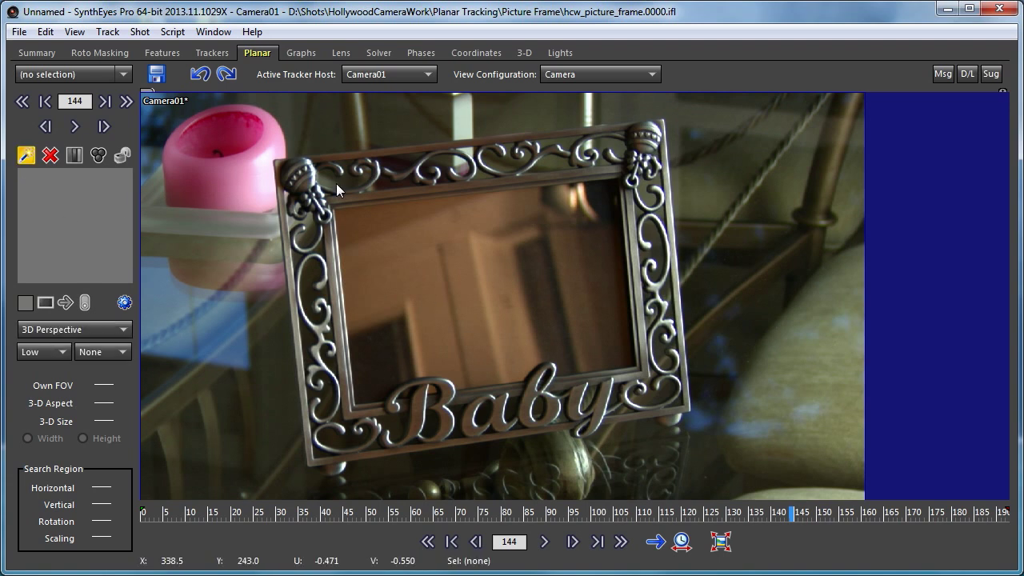
{"action": "left_click", "coordinate": [274, 159]}
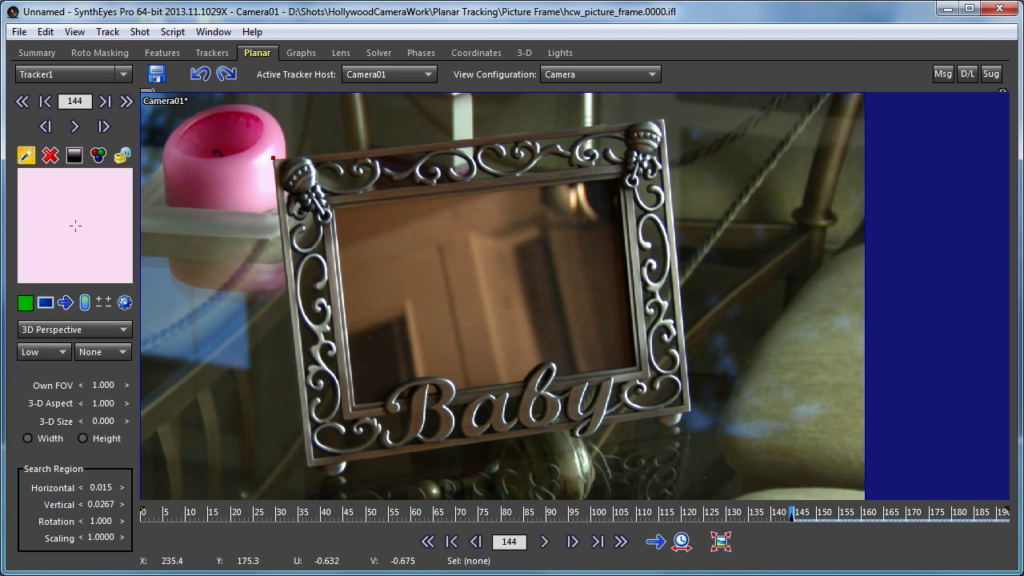
{"action": "left_click_drag", "start_coordinate": [273, 159], "coordinate": [686, 411]}
{"action": "left_click_drag", "start_coordinate": [275, 160], "coordinate": [307, 466]}
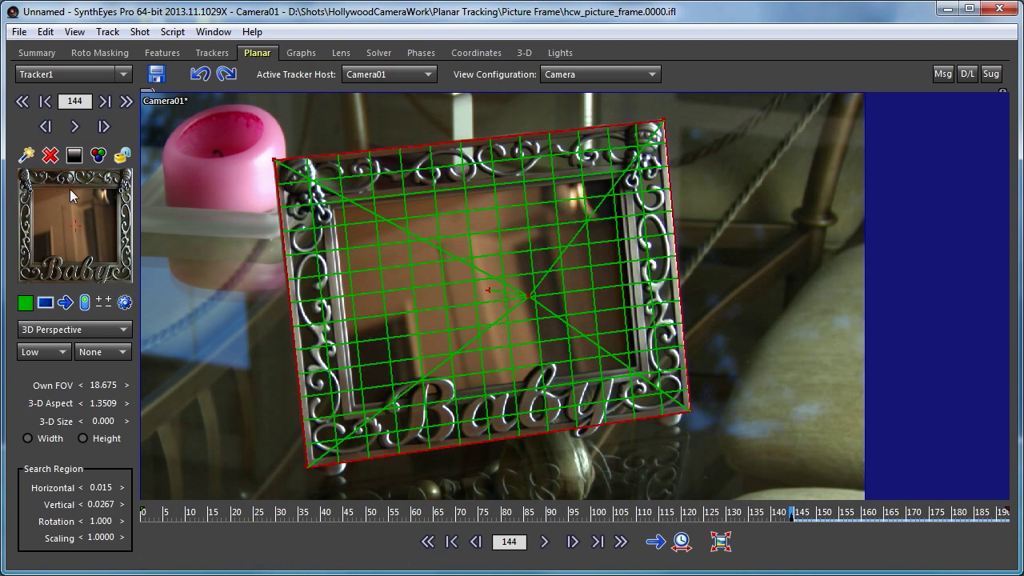
Draw a four-point in-plane mask around the frame's inner glass area and set its polarity to negative to exclude the reflections.
{"action": "left_click", "coordinate": [124, 303]}
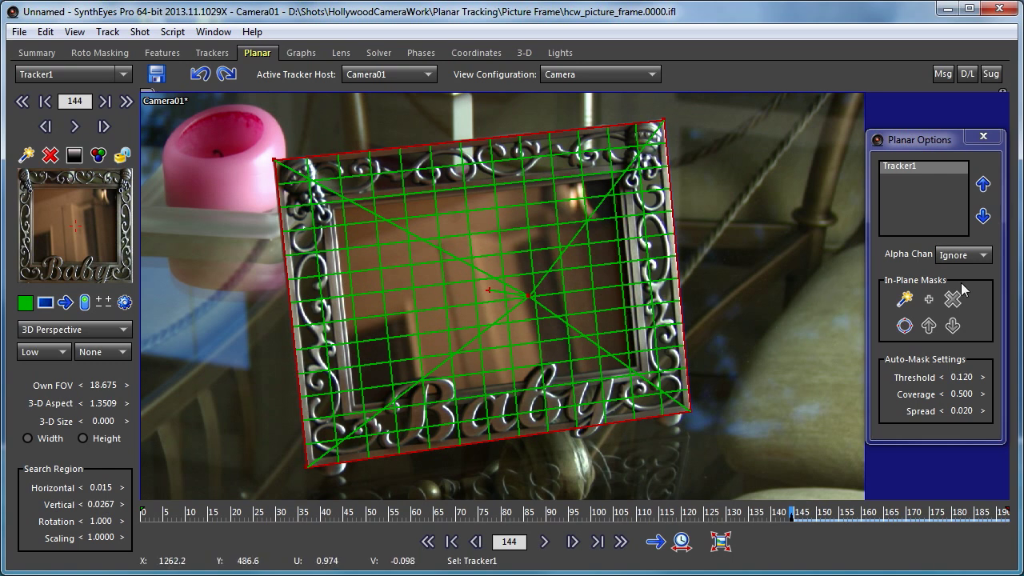
{"action": "left_click", "coordinate": [903, 298]}
{"action": "scroll", "coordinate": [415, 191], "scroll_direction": "up", "scroll_amount": 5}
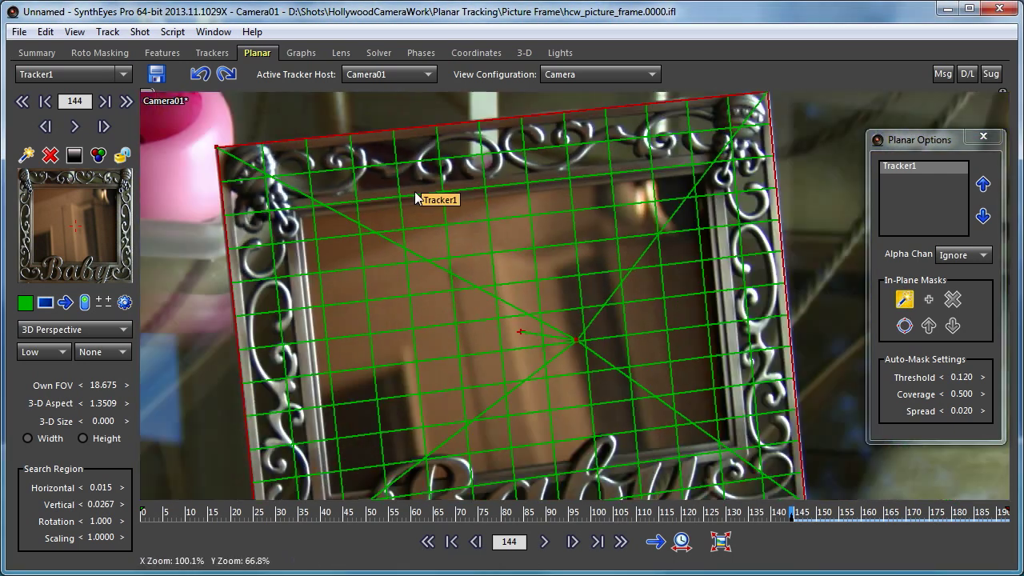
{"action": "middle_click_drag", "start_coordinate": [462, 223], "coordinate": [446, 193]}
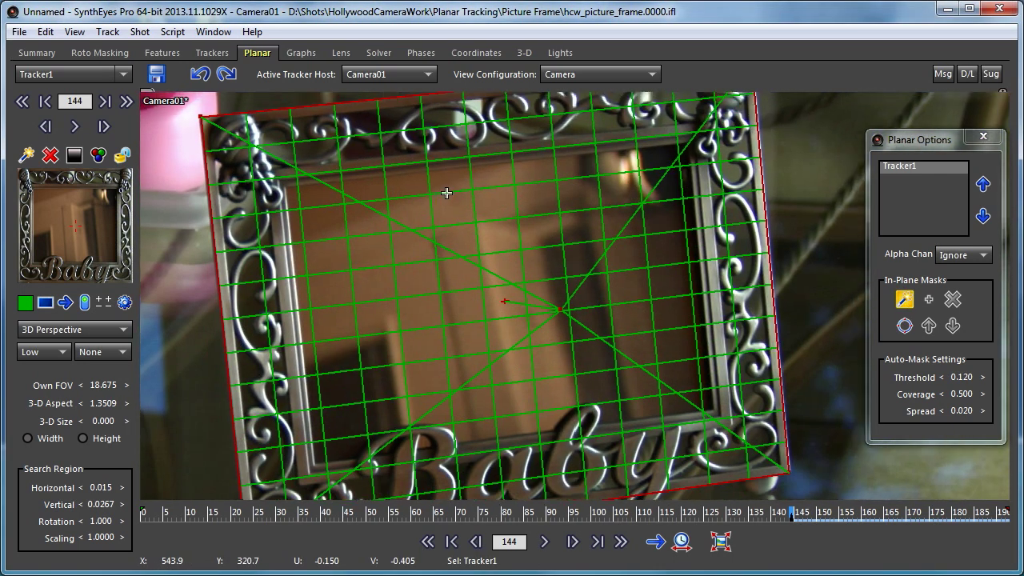
{"action": "left_click", "coordinate": [286, 189]}
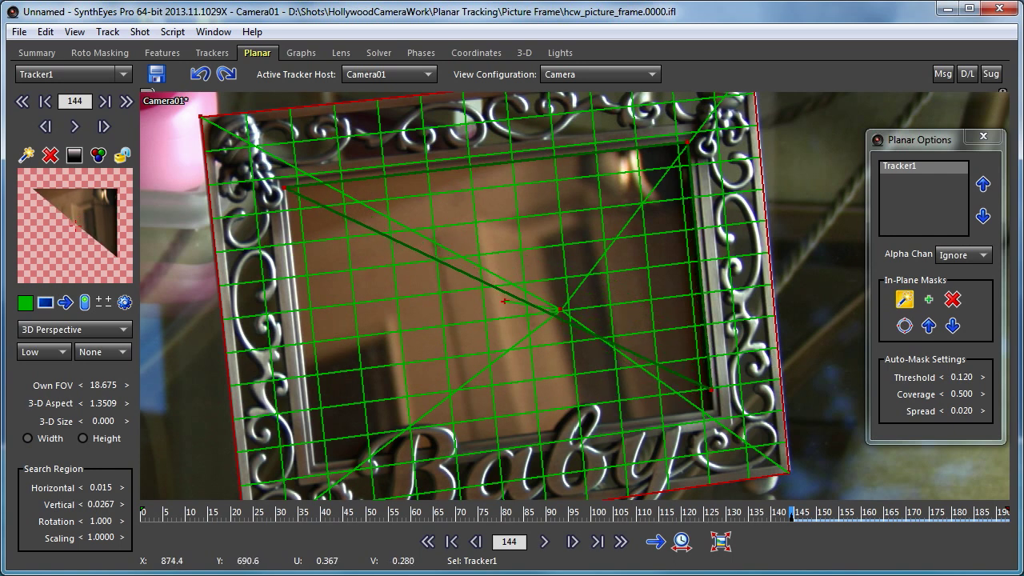
{"action": "left_click_drag", "start_coordinate": [712, 402], "coordinate": [712, 410]}
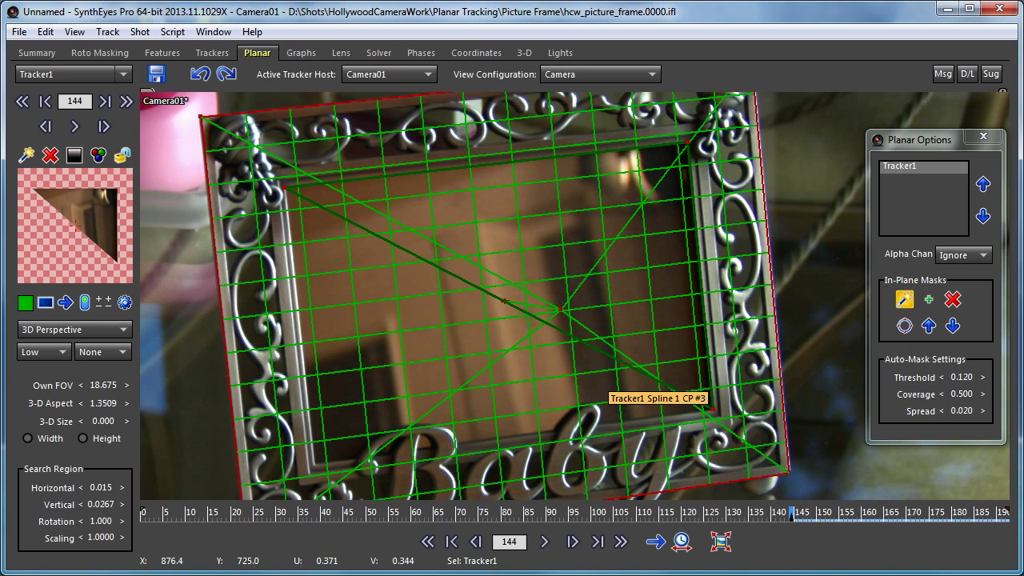
{"action": "left_click_drag", "start_coordinate": [552, 326], "coordinate": [313, 467]}
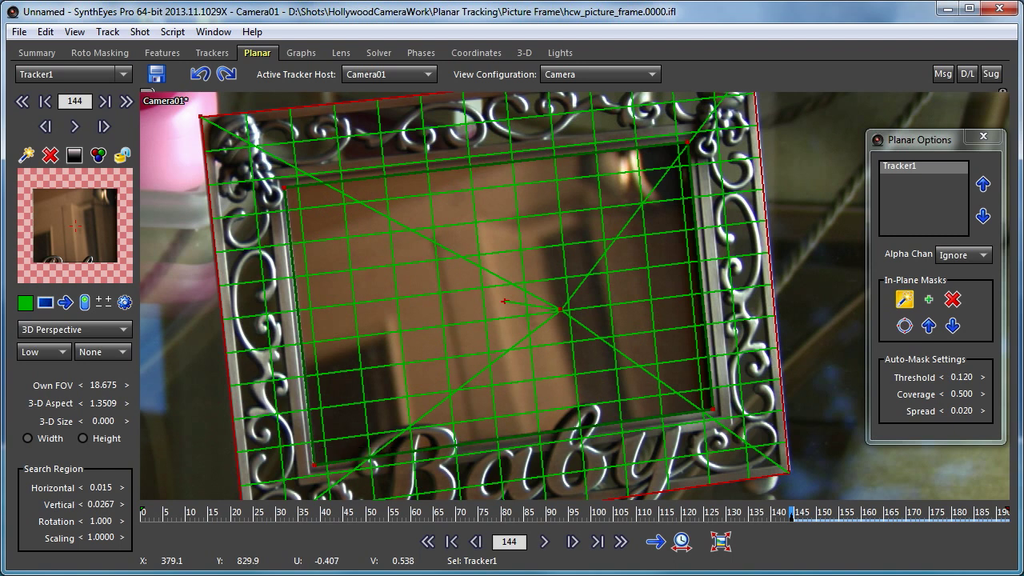
{"action": "left_click_drag", "start_coordinate": [314, 465], "coordinate": [376, 277], "text": "shift"}
{"action": "right_click", "coordinate": [376, 276]}
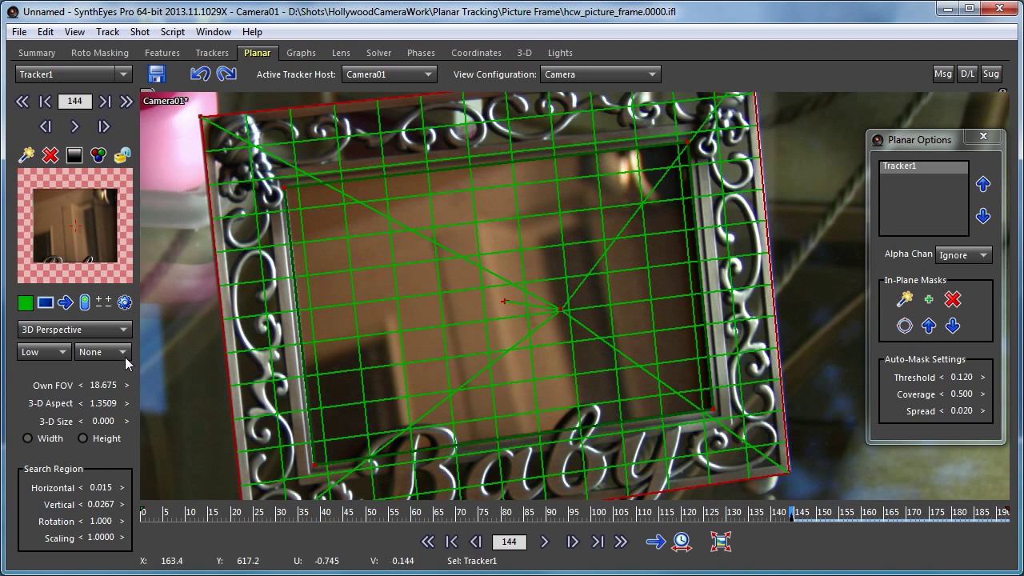
{"action": "left_click", "coordinate": [928, 301]}
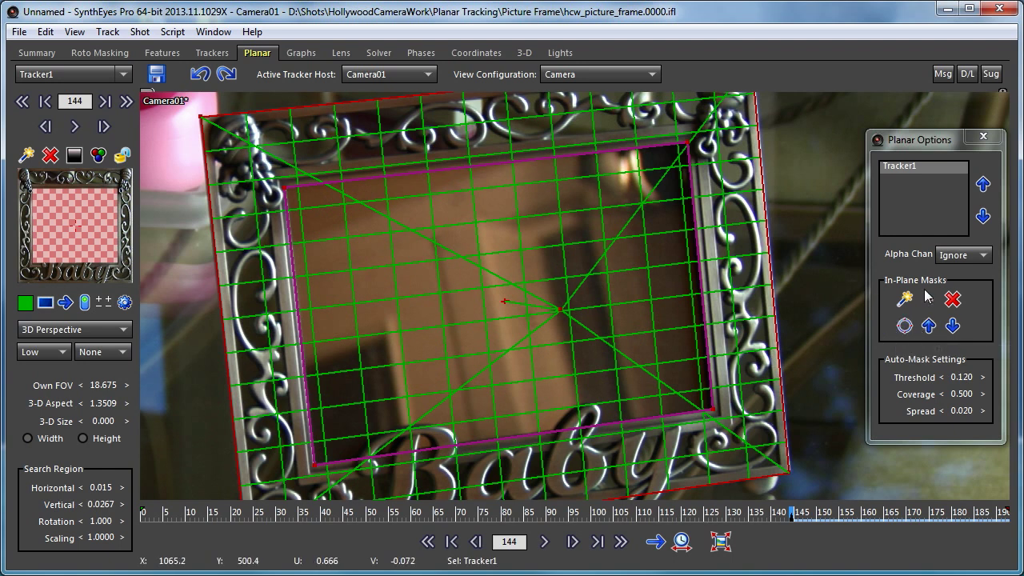
Draw a curved in-plane mask following the opening inside the scrollwork on the frame's upper edge, fine-tuning its control points.
{"action": "scroll", "coordinate": [433, 106], "scroll_direction": "up", "scroll_amount": 5}
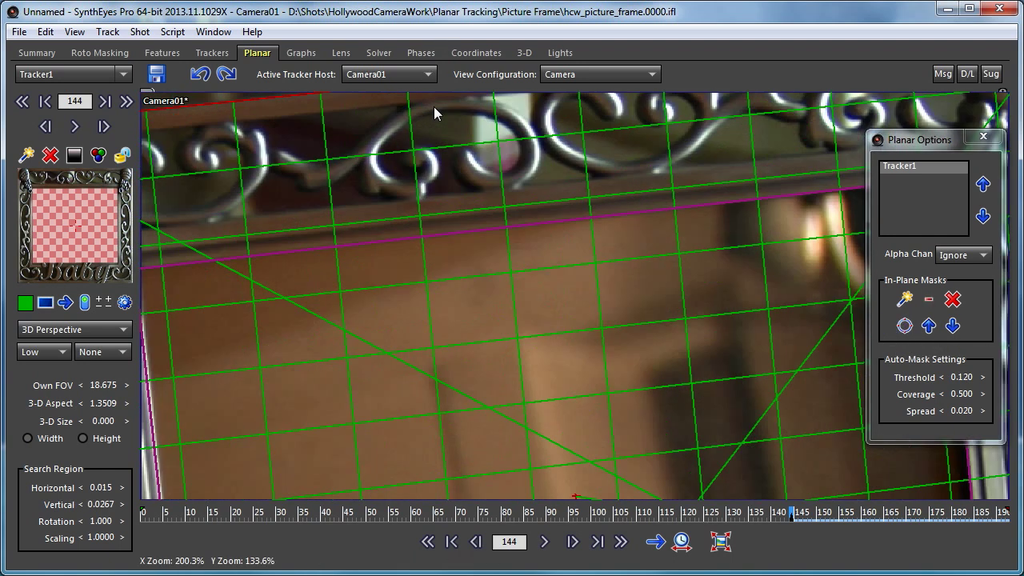
{"action": "left_click", "coordinate": [904, 299]}
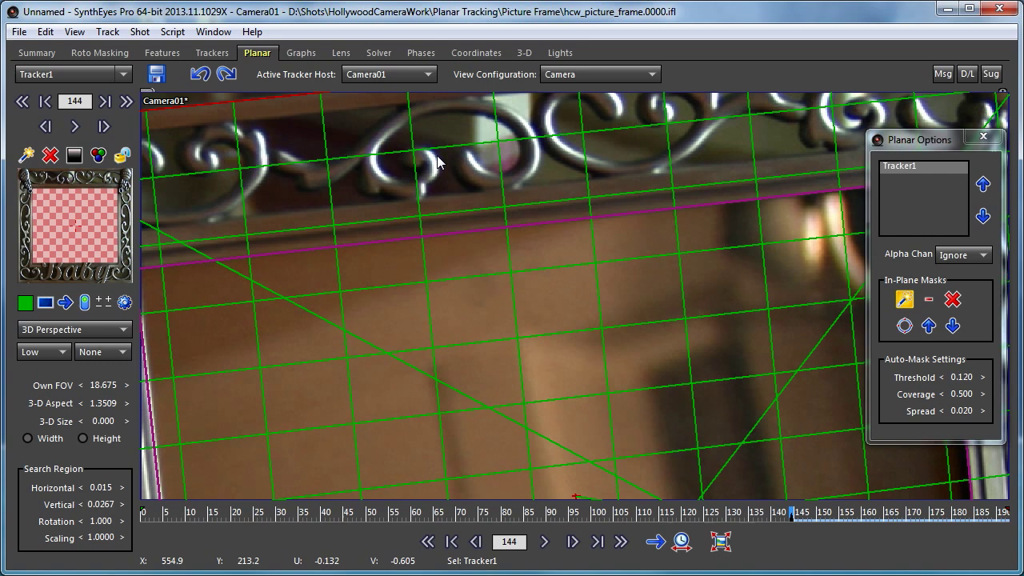
{"action": "left_click", "coordinate": [449, 114]}
{"action": "left_click", "coordinate": [510, 128]}
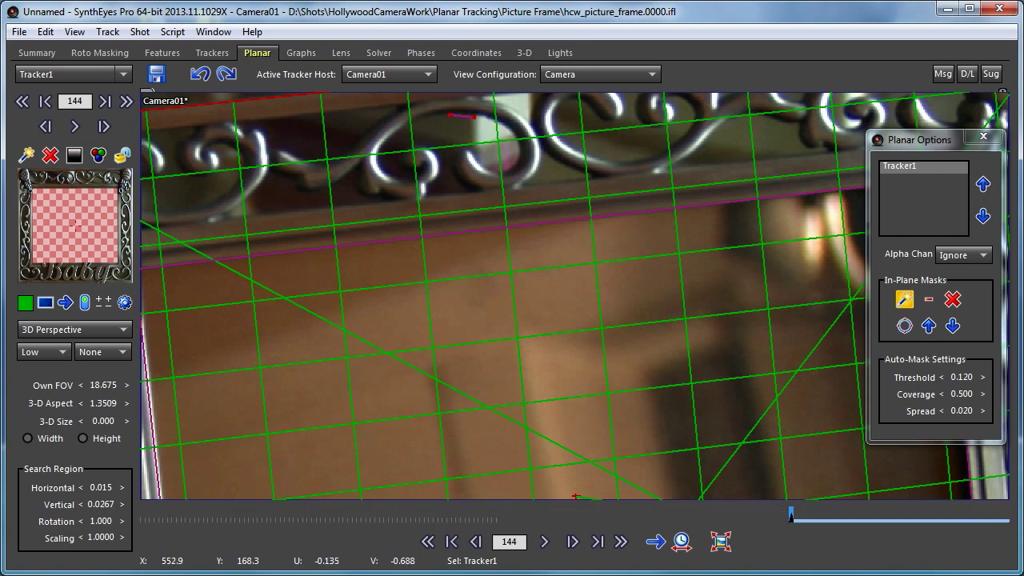
{"action": "left_click", "coordinate": [479, 117]}
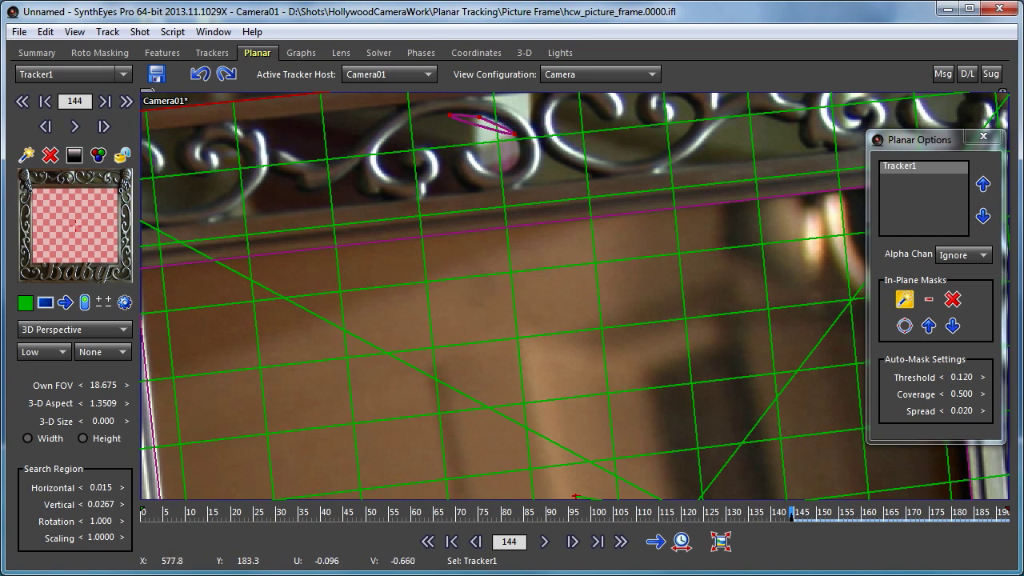
{"action": "left_click", "coordinate": [513, 136]}
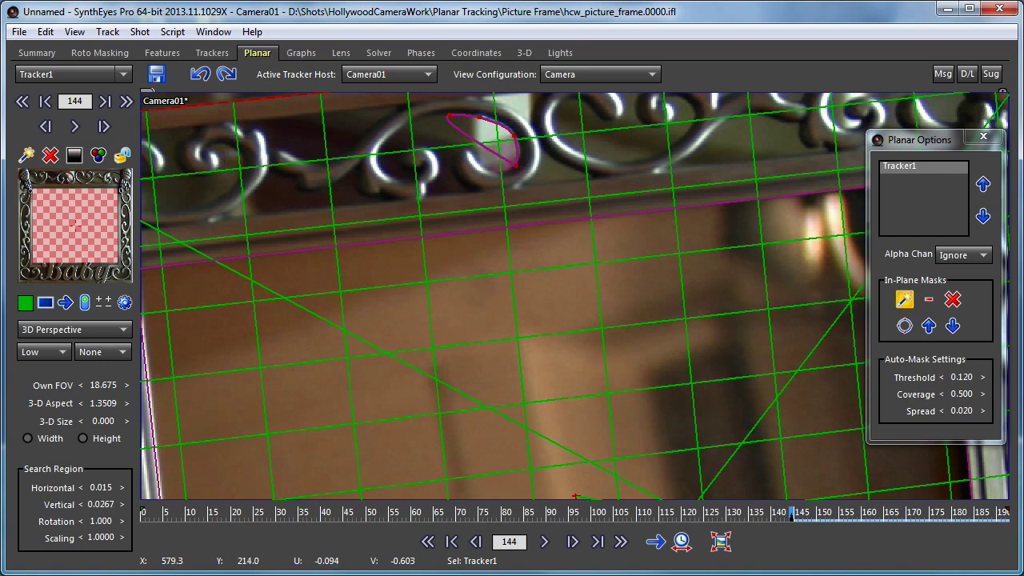
{"action": "left_click", "coordinate": [514, 166]}
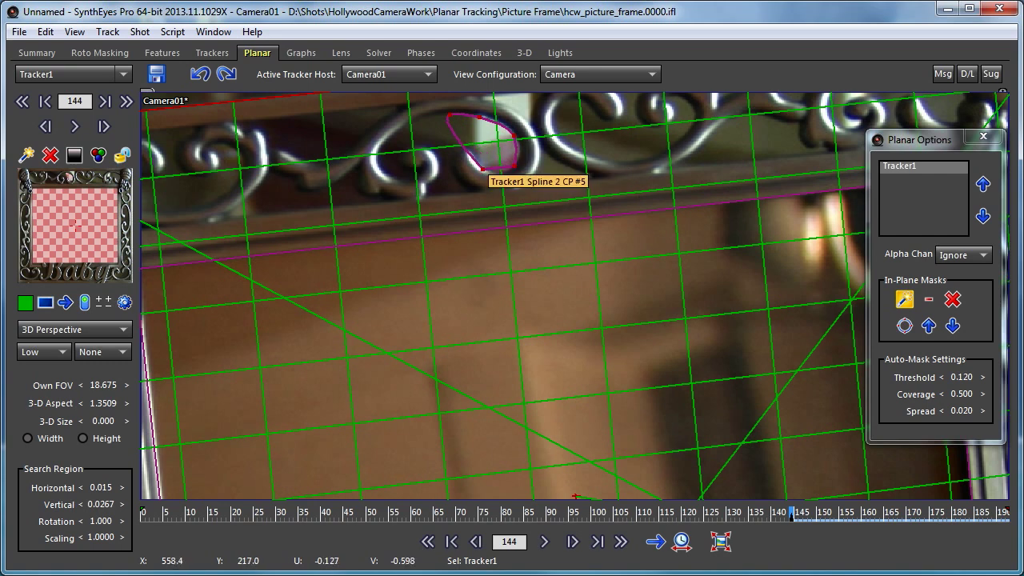
{"action": "left_click", "coordinate": [487, 166]}
{"action": "left_click", "coordinate": [469, 147]}
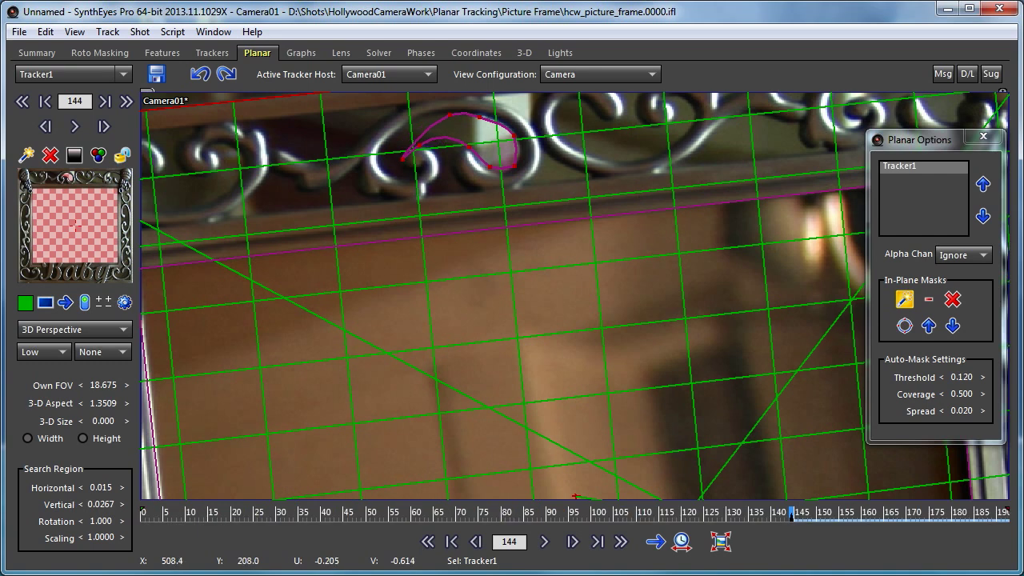
{"action": "left_click", "coordinate": [413, 170]}
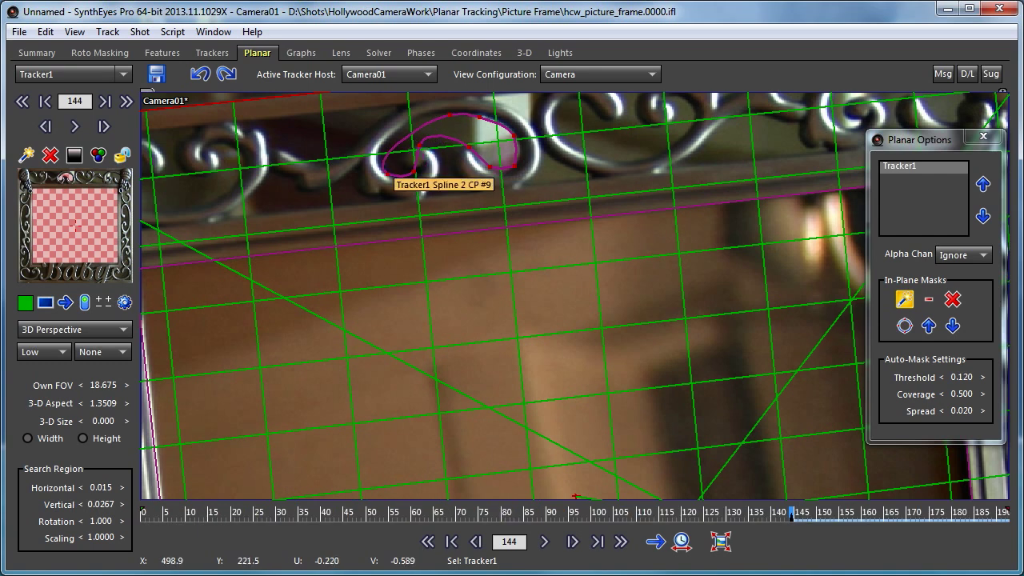
{"action": "left_click", "coordinate": [387, 173]}
{"action": "left_click", "coordinate": [384, 153]}
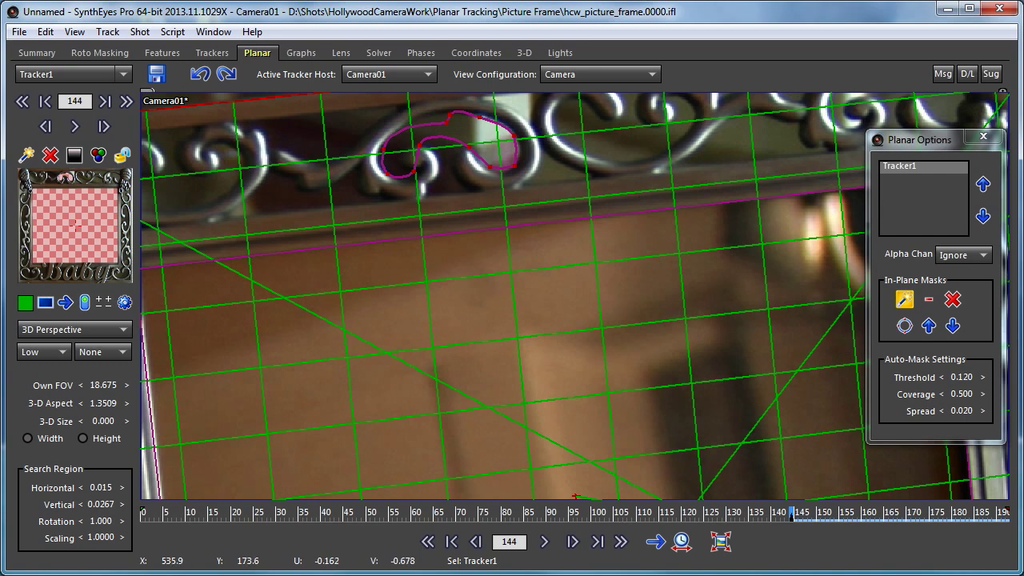
{"action": "left_click", "coordinate": [411, 126]}
{"action": "left_click", "coordinate": [448, 124]}
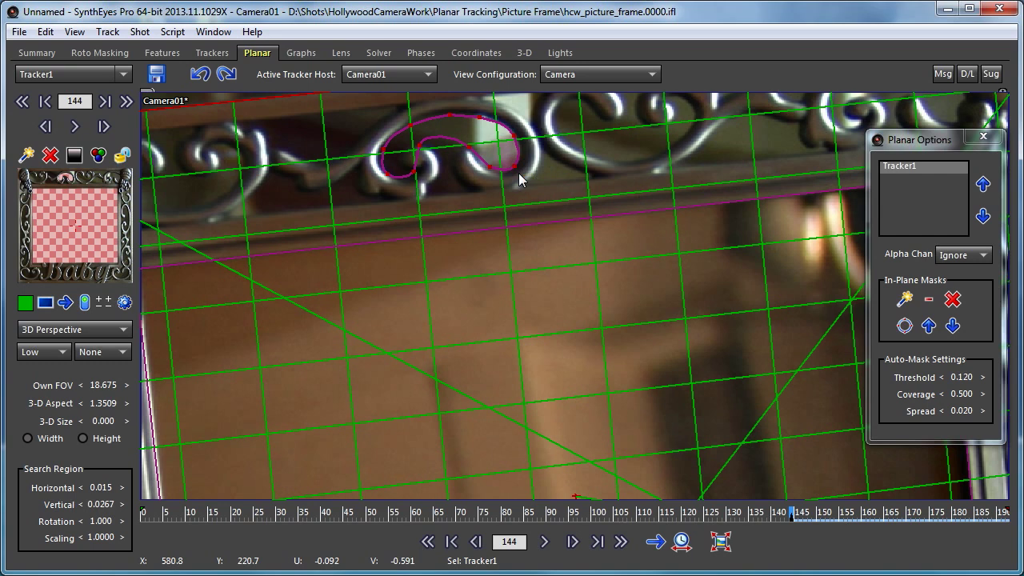
{"action": "left_click", "coordinate": [440, 137]}
{"action": "left_click_drag", "start_coordinate": [443, 140], "coordinate": [446, 136]}
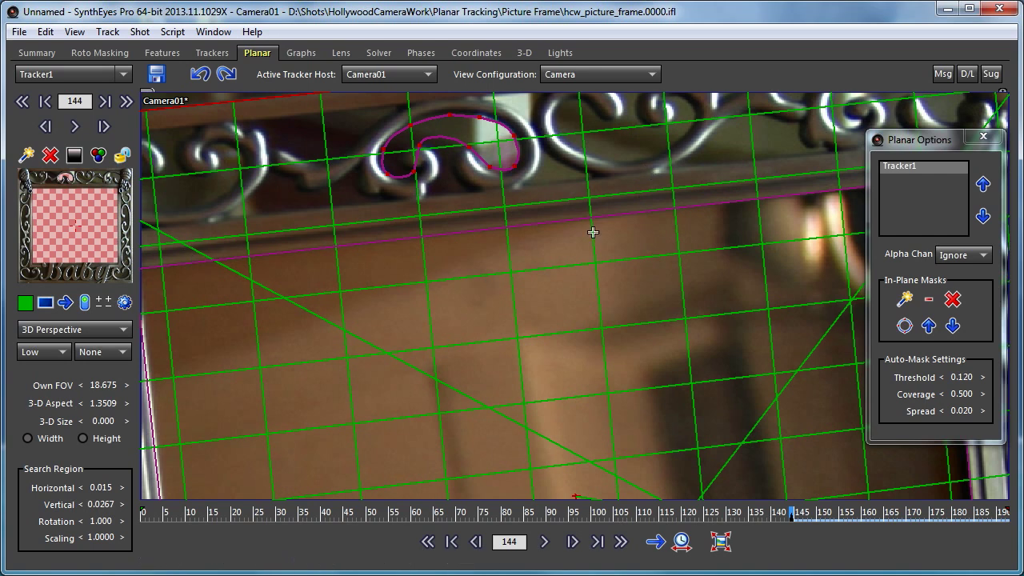
Set the scrollwork mask's polarity to positive, then shift it down and back up in the mask order.
{"action": "left_click", "coordinate": [928, 301]}
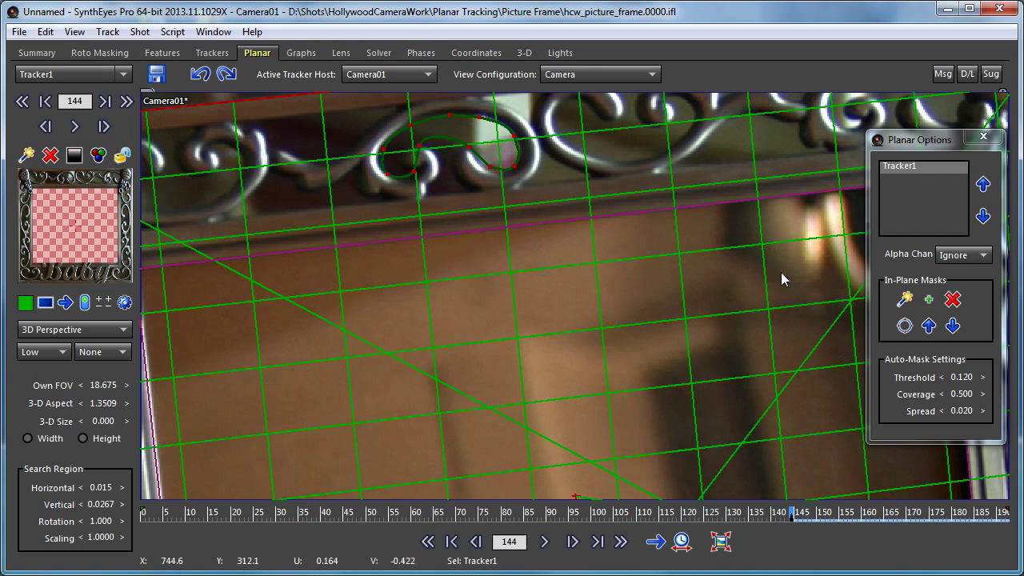
{"action": "left_click", "coordinate": [951, 326]}
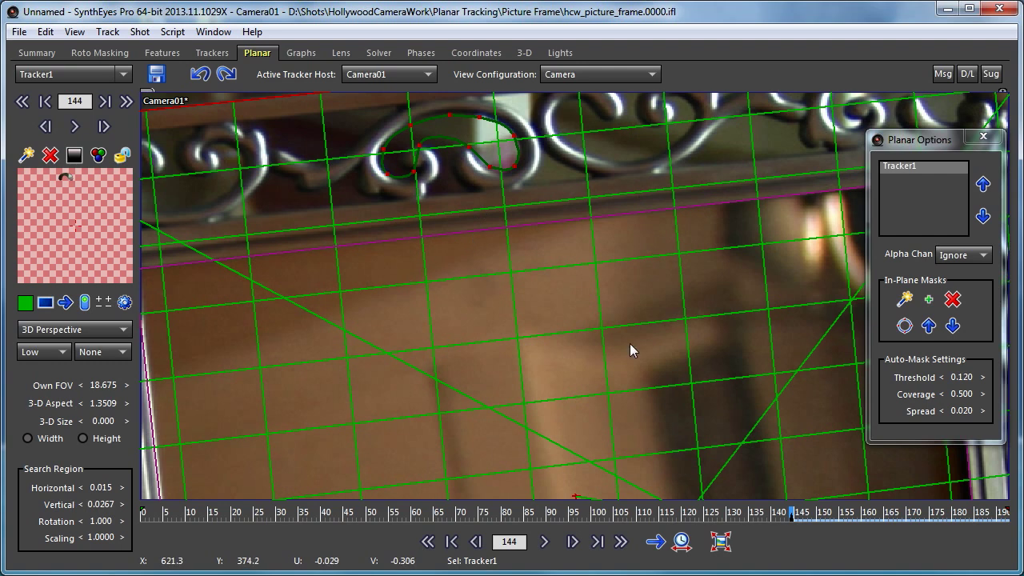
{"action": "left_click", "coordinate": [930, 327]}
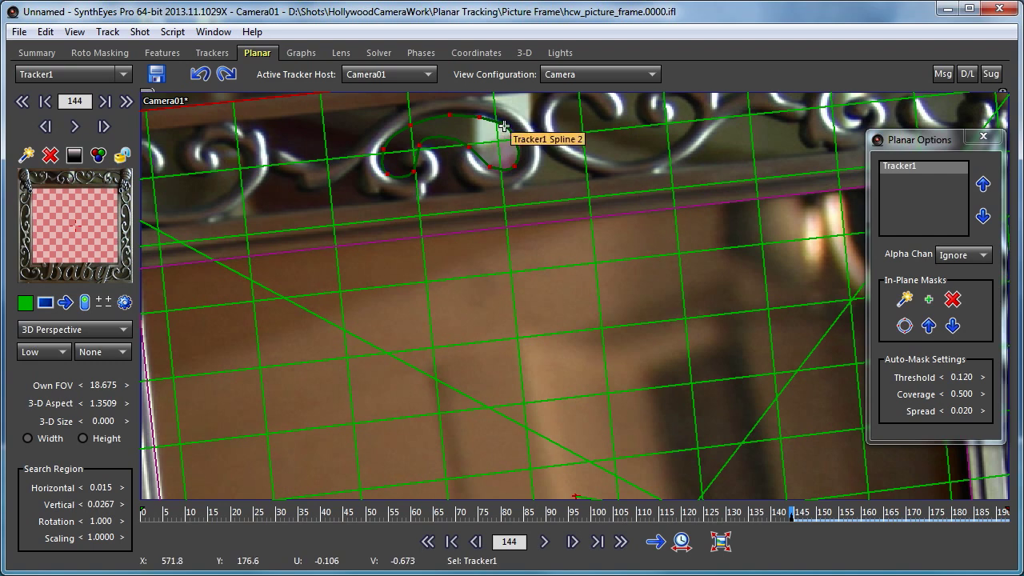
Delete the scrollwork in-plane mask, keeping only the mask over the glass.
{"action": "left_click_drag", "start_coordinate": [503, 126], "coordinate": [582, 147]}
{"action": "left_click", "coordinate": [952, 300]}
{"action": "scroll", "coordinate": [451, 204], "scroll_direction": "down", "scroll_amount": 2}
{"action": "scroll", "coordinate": [451, 206], "scroll_direction": "down", "scroll_amount": 3}
{"action": "scroll", "coordinate": [451, 206], "scroll_direction": "up", "scroll_amount": 1}
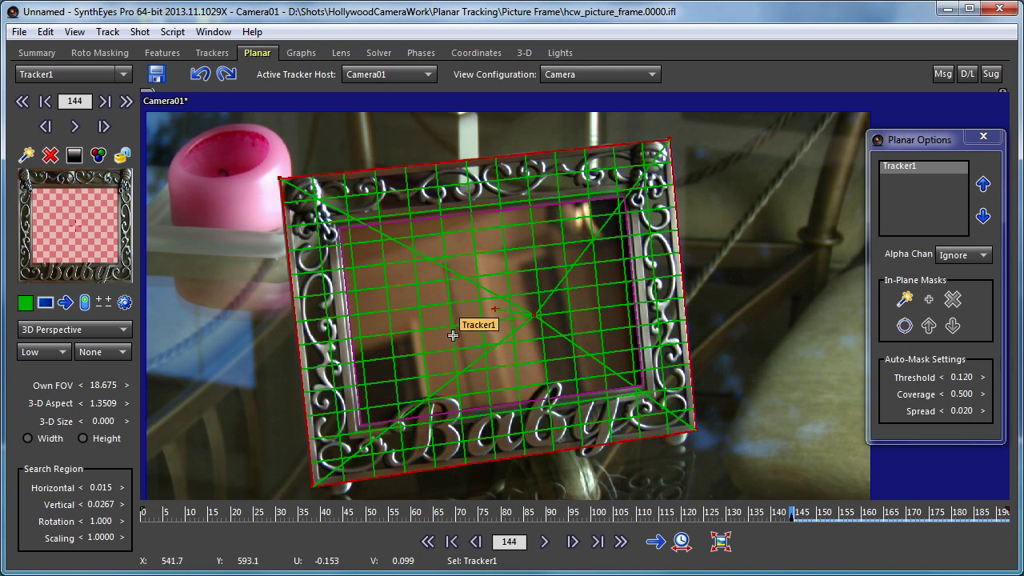
{"action": "left_click", "coordinate": [84, 55]}
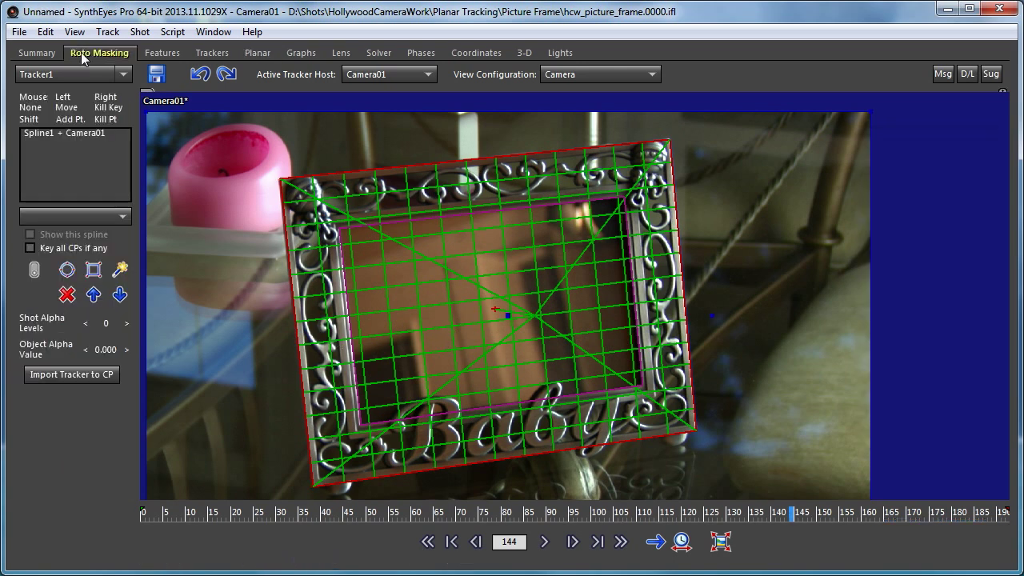
{"action": "left_click", "coordinate": [257, 53]}
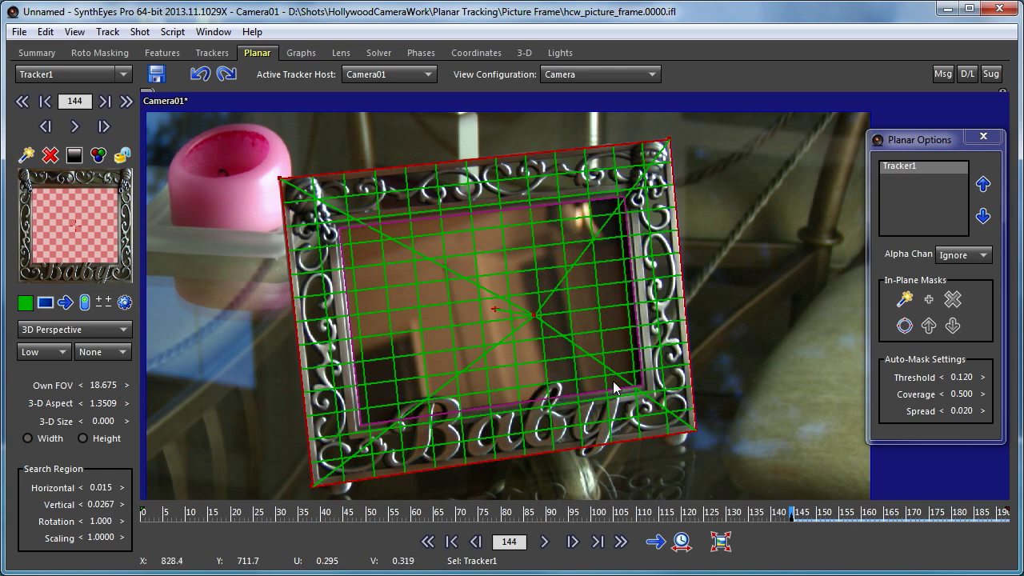
Track the masked plane forward from frame 144 to the end of the shot at frame 192, then return to frame 144.
{"action": "left_click", "coordinate": [544, 542]}
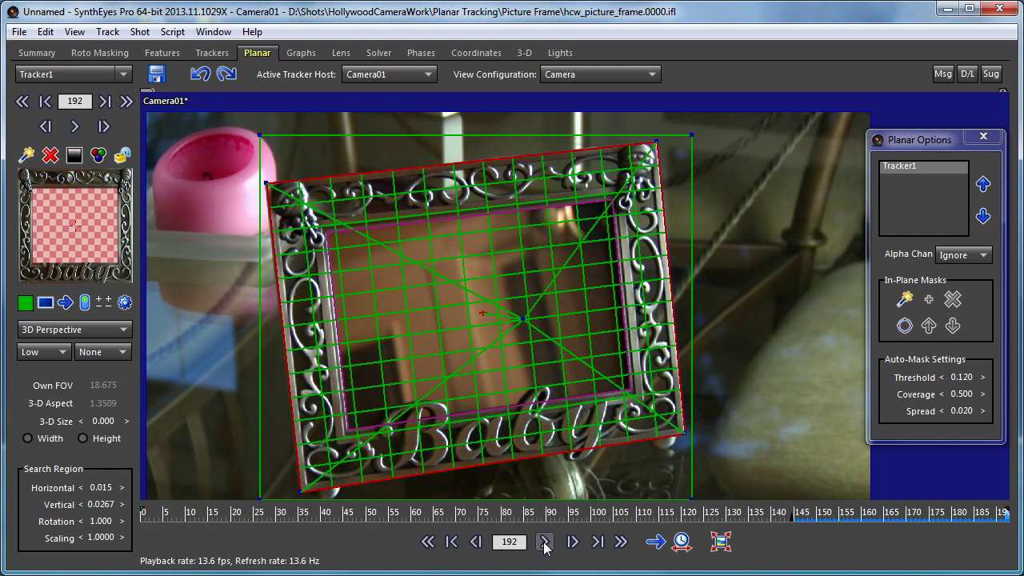
{"action": "left_click", "coordinate": [451, 541]}
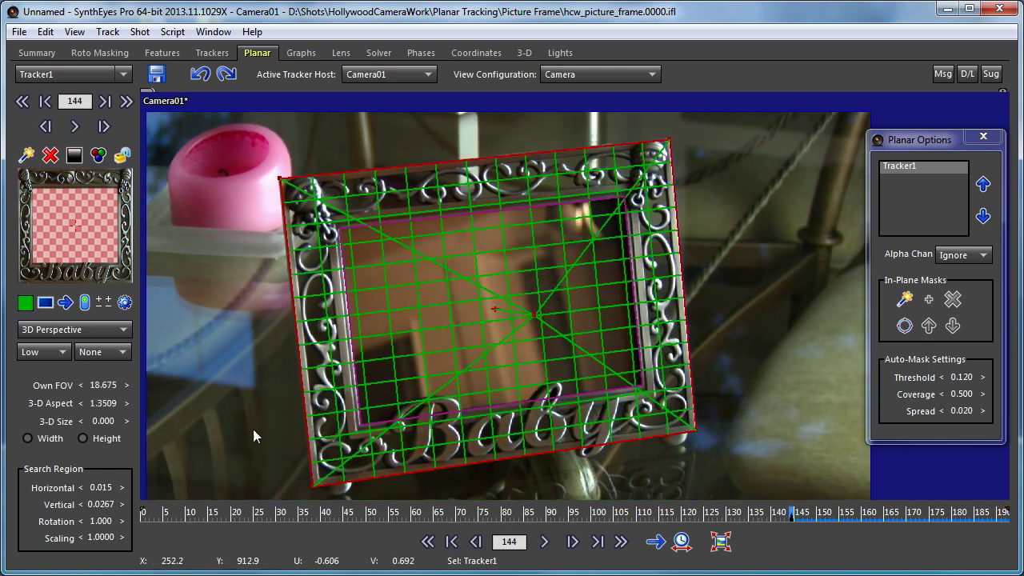
Reverse the tracking direction and track the masked plane backward from frame 144 to frame 0.
{"action": "left_click", "coordinate": [66, 302]}
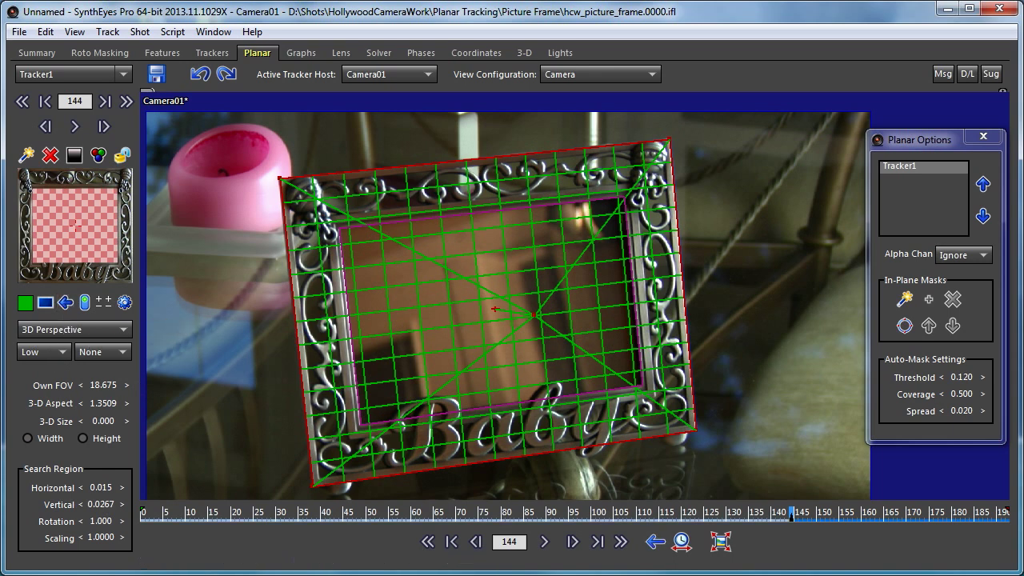
{"action": "left_click", "coordinate": [547, 547]}
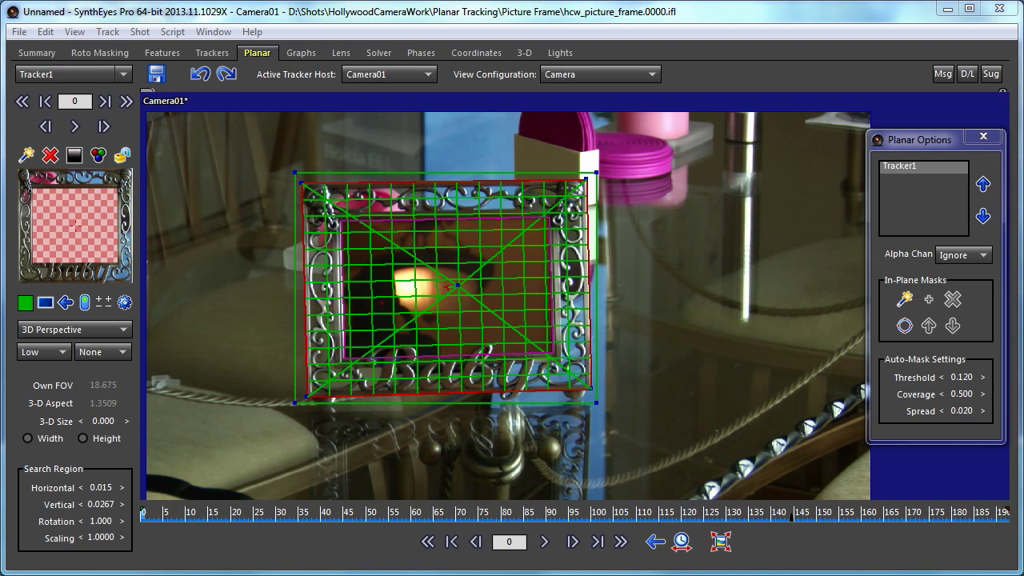
Export the planar track as an After Effects CC corner pin, replacing baby.jsx and running a new project, and scrub its composition to frame 136.
{"action": "left_click", "coordinate": [125, 306]}
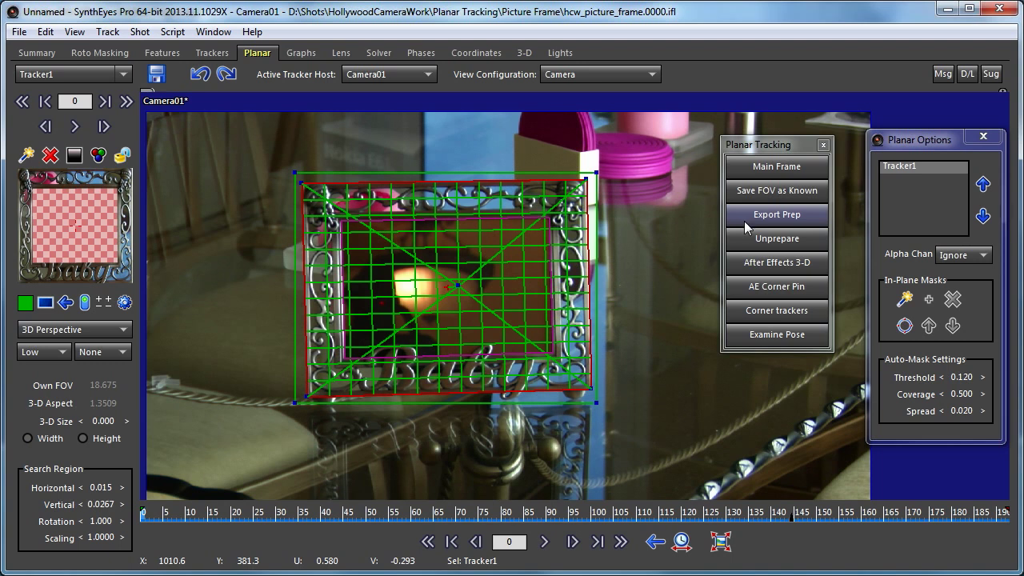
{"action": "left_click", "coordinate": [763, 288]}
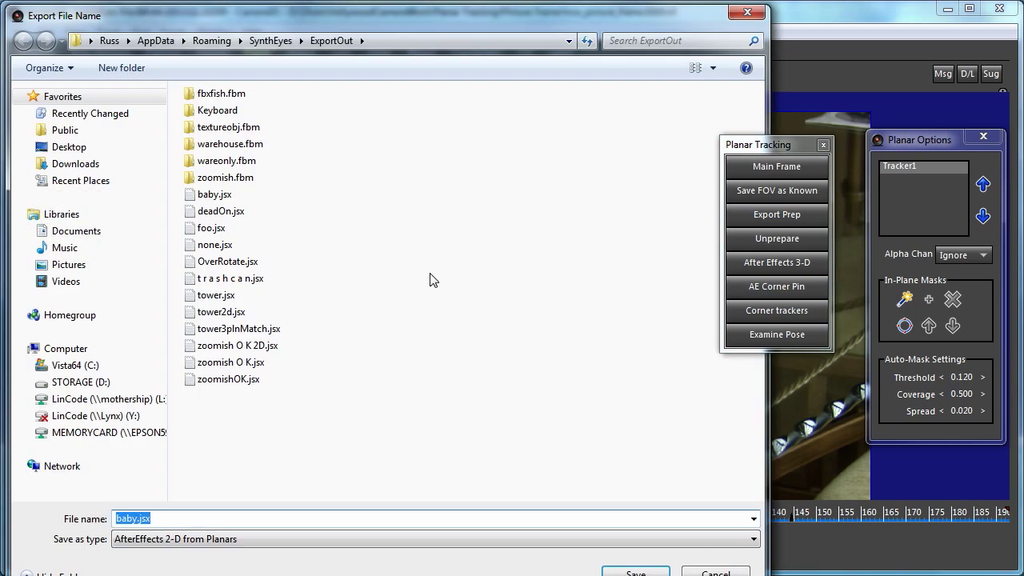
{"action": "left_click", "coordinate": [632, 573]}
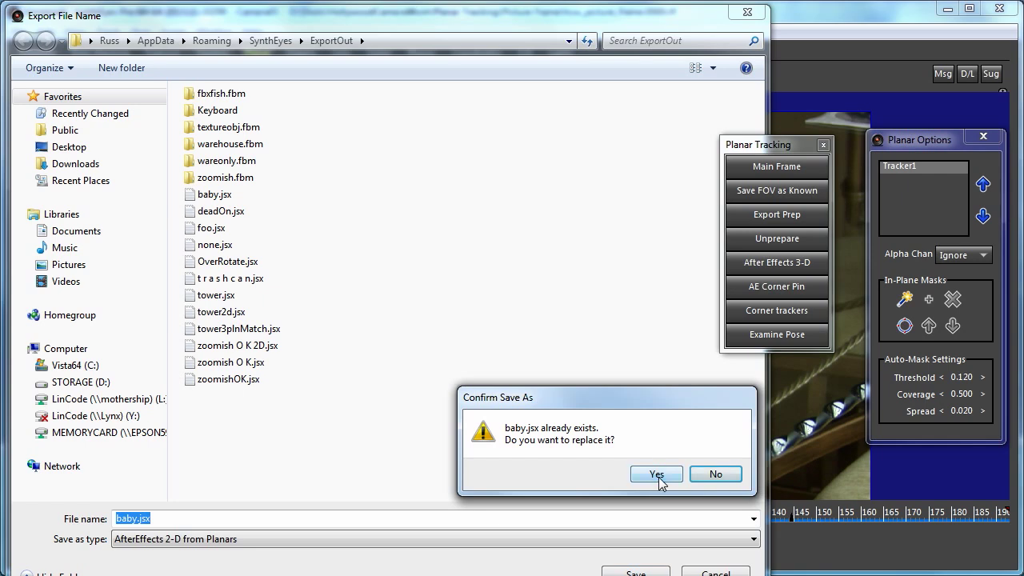
{"action": "left_click", "coordinate": [657, 474]}
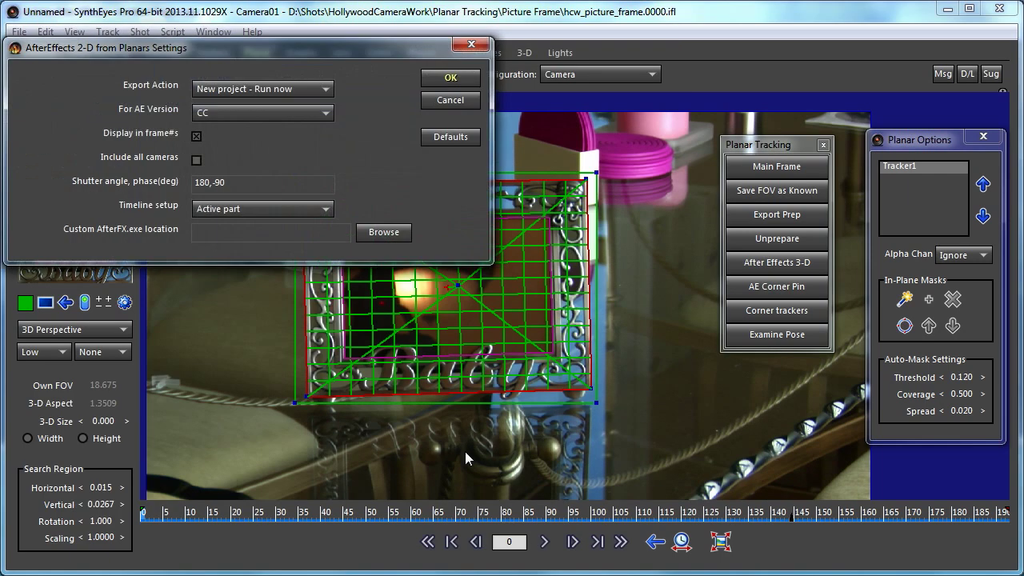
{"action": "left_click", "coordinate": [449, 80]}
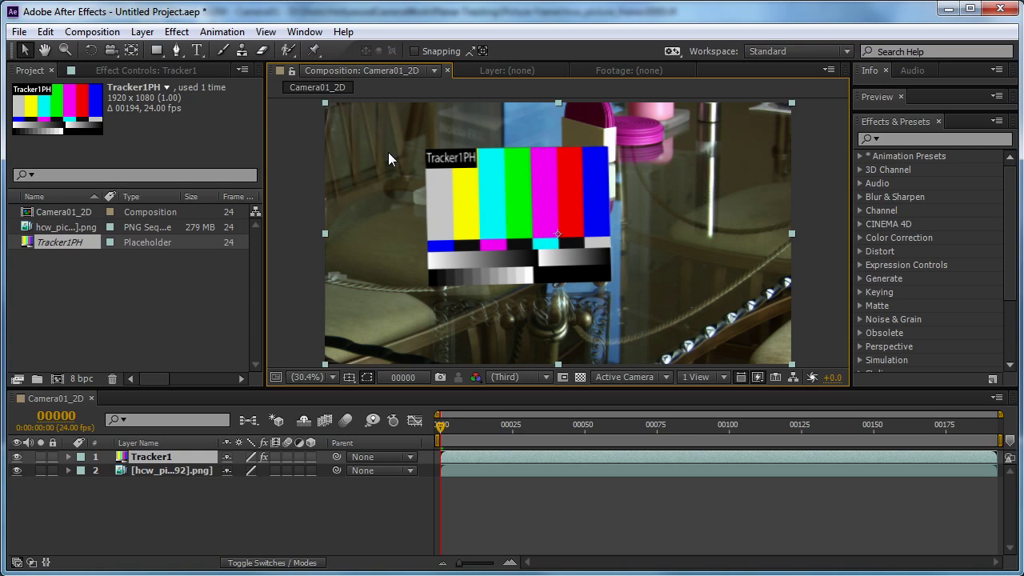
{"action": "left_click_drag", "start_coordinate": [477, 426], "coordinate": [436, 428]}
{"action": "left_click_drag", "start_coordinate": [554, 423], "coordinate": [832, 437]}
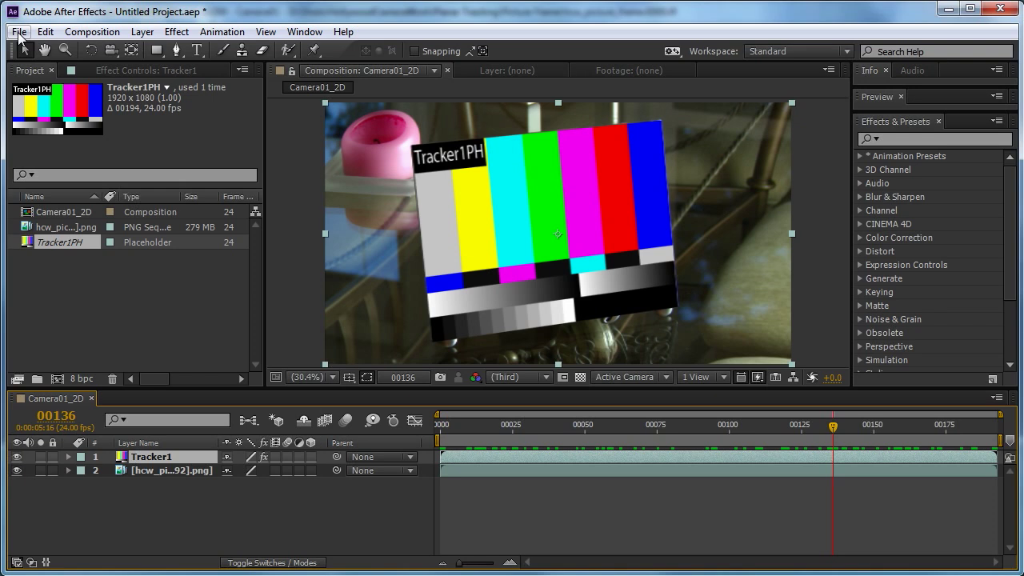
Create a new 1920 × 1080 composition named Comp 1 using the HDTV 1080 29.97 preset.
{"action": "left_click", "coordinate": [92, 31]}
{"action": "left_click", "coordinate": [95, 45]}
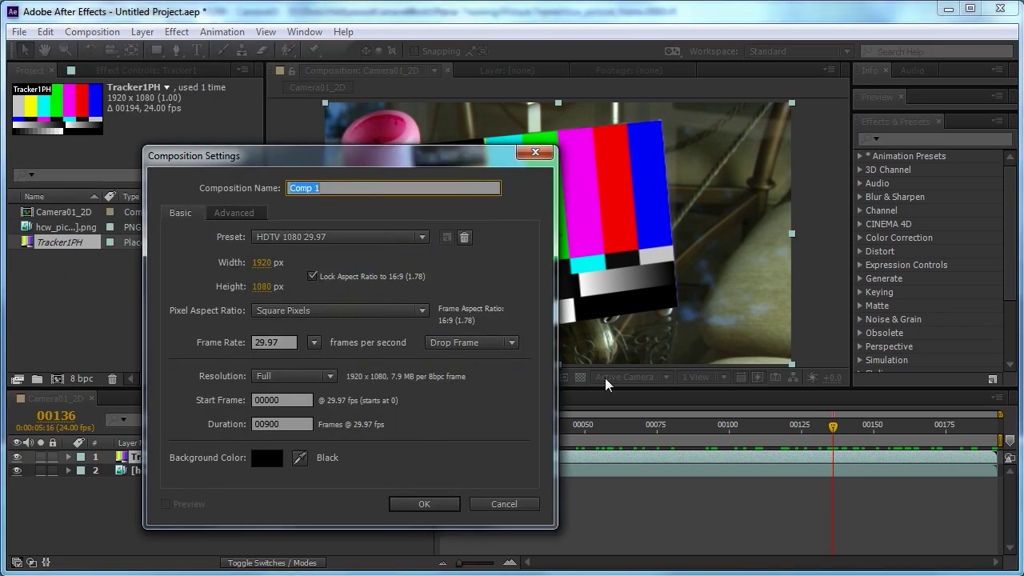
{"action": "left_click", "coordinate": [431, 504]}
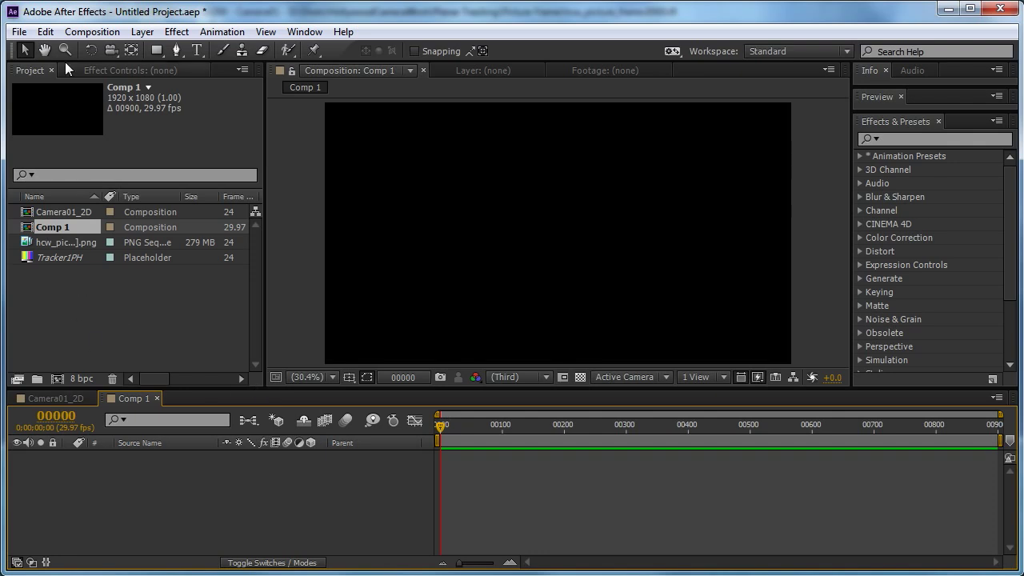
Import the recent libby[001-197].jpg image sequence and add it as a layer in Comp 1.
{"action": "left_click", "coordinate": [19, 32]}
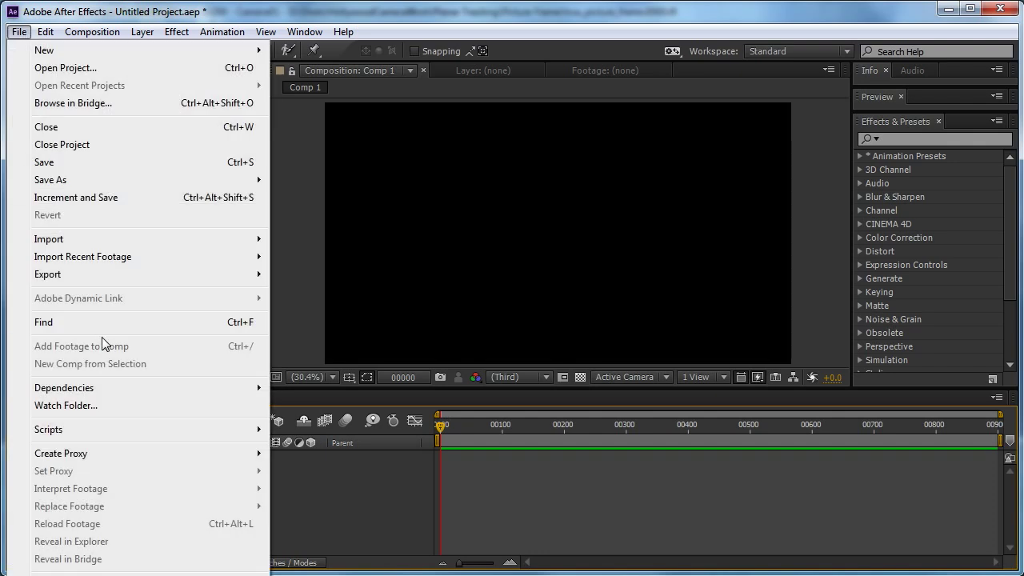
{"action": "mouse_move", "coordinate": [213, 257]}
{"action": "left_click", "coordinate": [361, 275]}
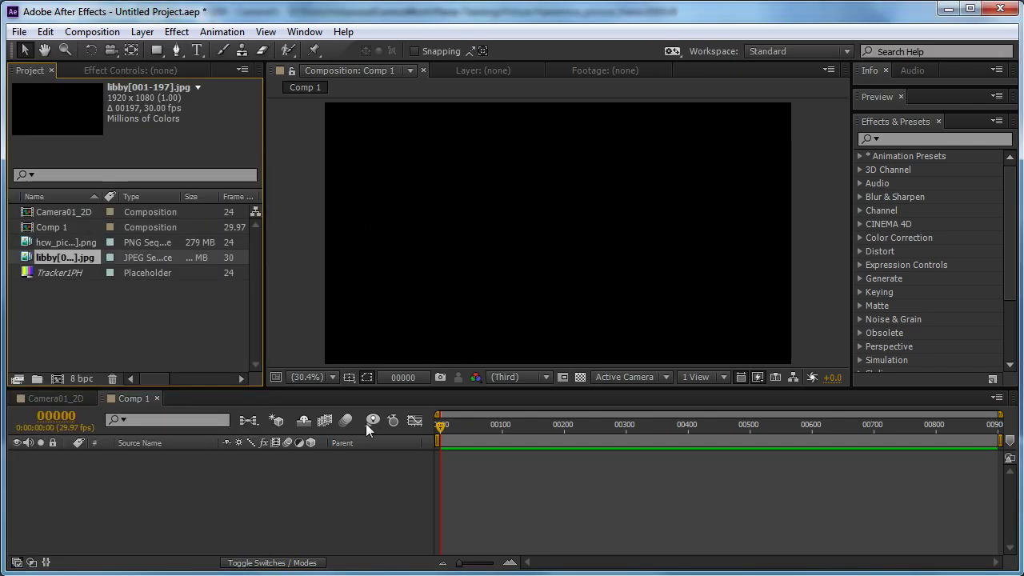
{"action": "left_click_drag", "start_coordinate": [52, 252], "coordinate": [124, 533]}
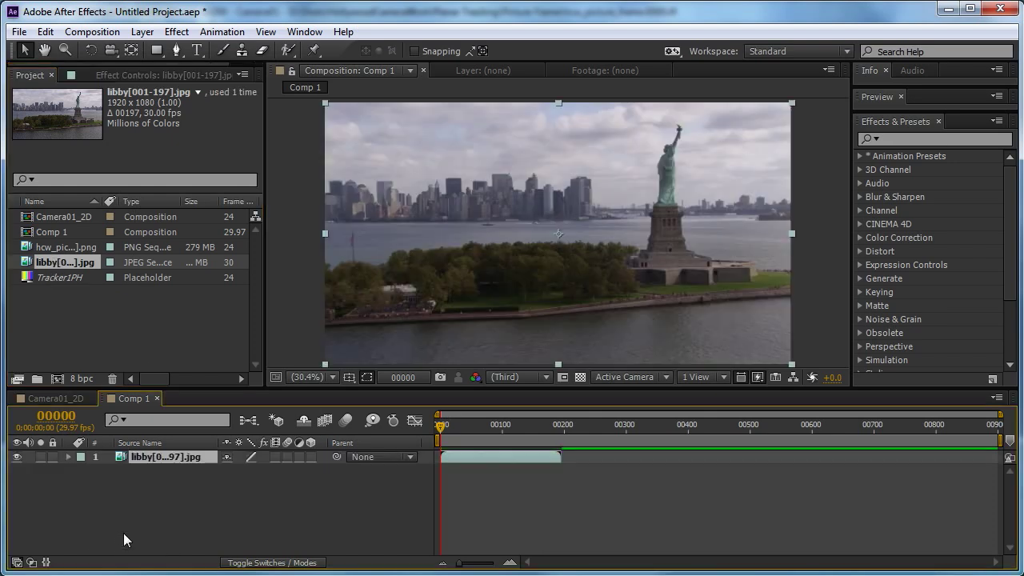
Replace the source of the Tracker1 layer in Camera01_2D with Comp 1, and scrub through the shot to check the insert.
{"action": "double_click", "coordinate": [53, 216]}
{"action": "left_click", "coordinate": [51, 228]}
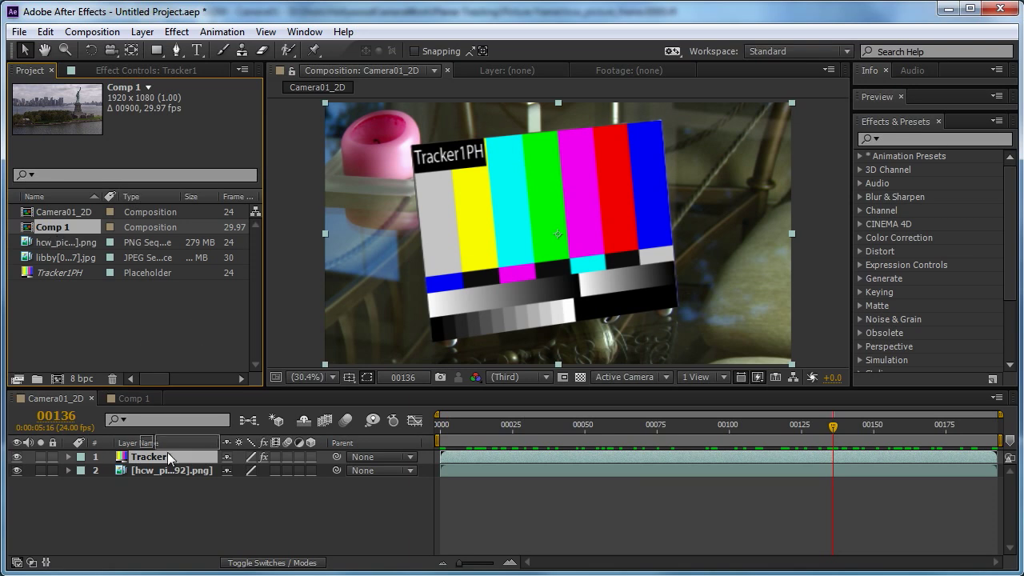
{"action": "key", "text": "Return"}
{"action": "key", "text": "Return"}
{"action": "key", "text": "ctrl+alt+slash"}
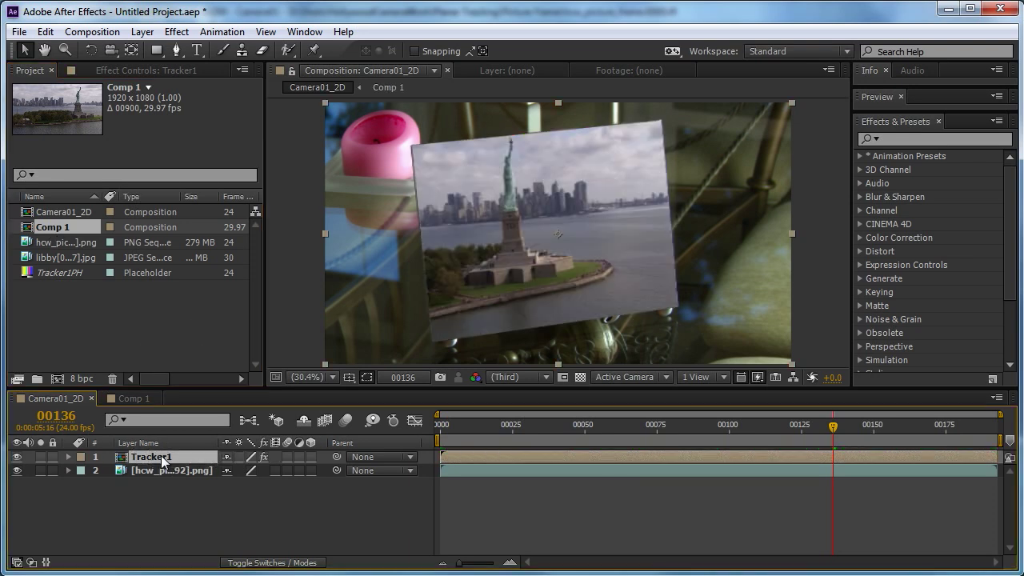
{"action": "left_click_drag", "start_coordinate": [819, 434], "coordinate": [873, 440]}
{"action": "left_click_drag", "start_coordinate": [756, 440], "coordinate": [475, 433]}
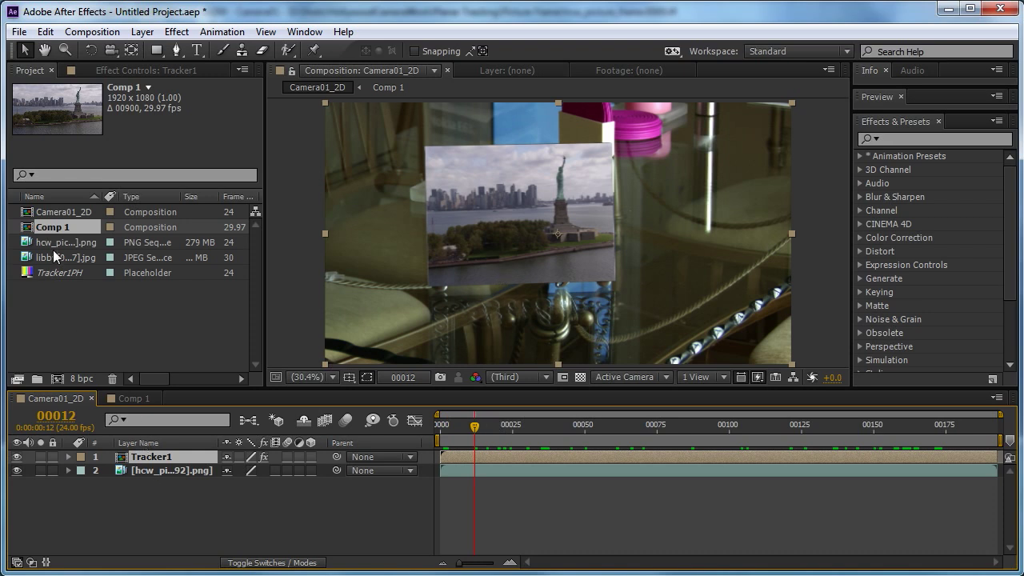
Shrink the libby footage layer about its centre in Comp 1 until it fits the picture frame's opening, checking the fit in Camera01_2D.
{"action": "double_click", "coordinate": [55, 228]}
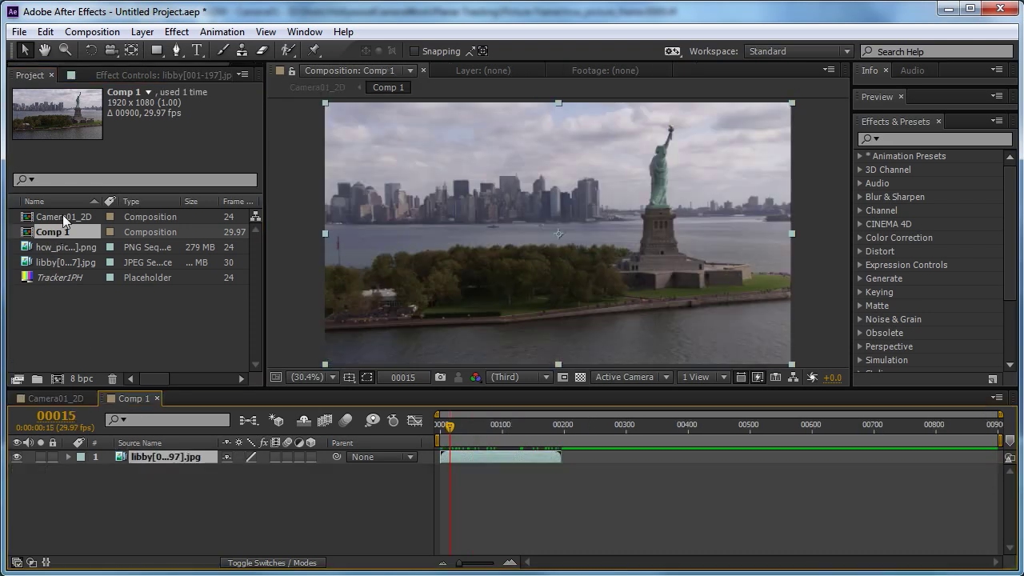
{"action": "left_click_drag", "start_coordinate": [324, 101], "coordinate": [387, 137], "text": "shift"}
{"action": "double_click", "coordinate": [64, 217]}
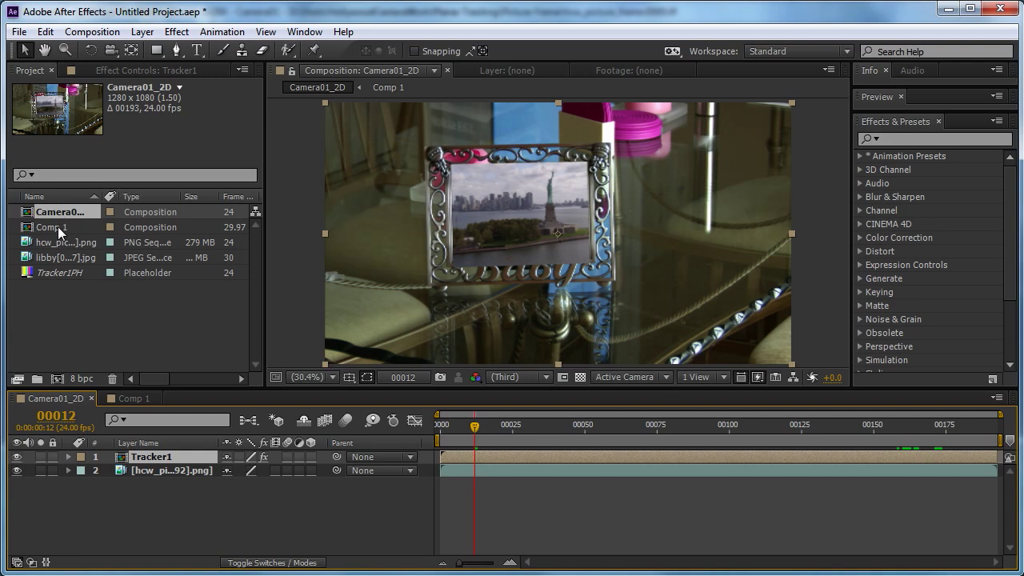
{"action": "double_click", "coordinate": [57, 227]}
{"action": "left_click_drag", "start_coordinate": [388, 140], "coordinate": [391, 144]}
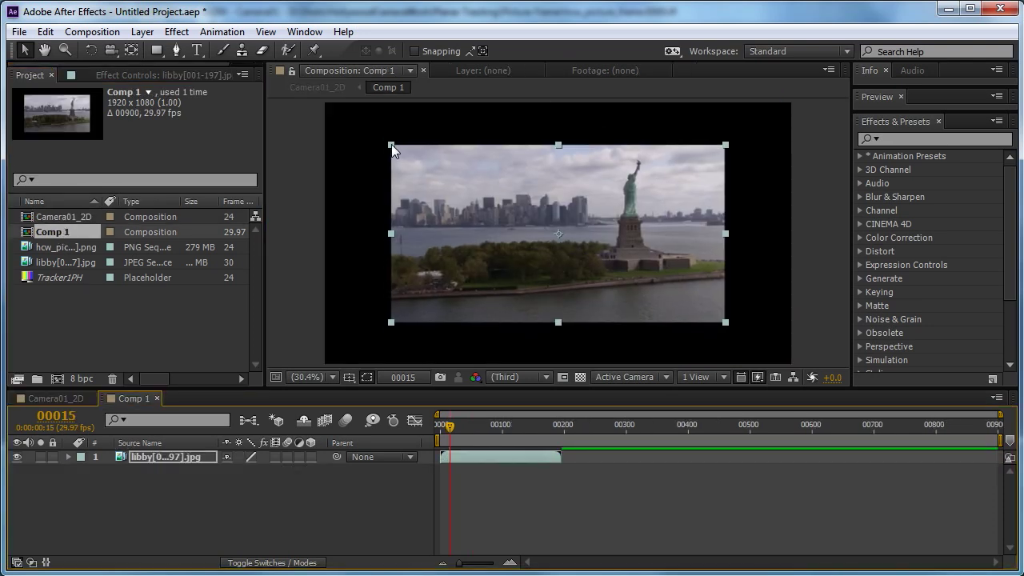
{"action": "double_click", "coordinate": [58, 220]}
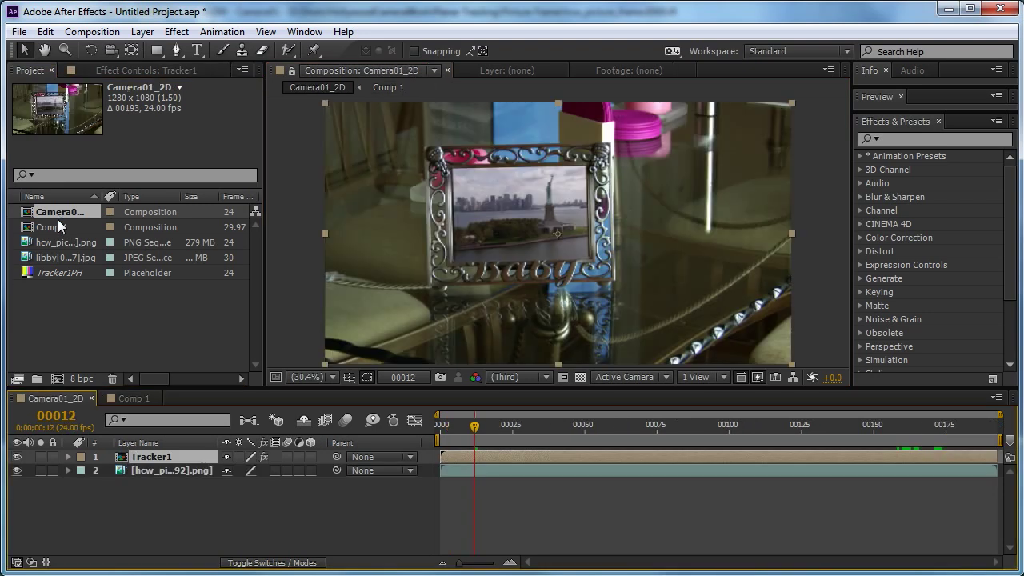
{"action": "double_click", "coordinate": [52, 229]}
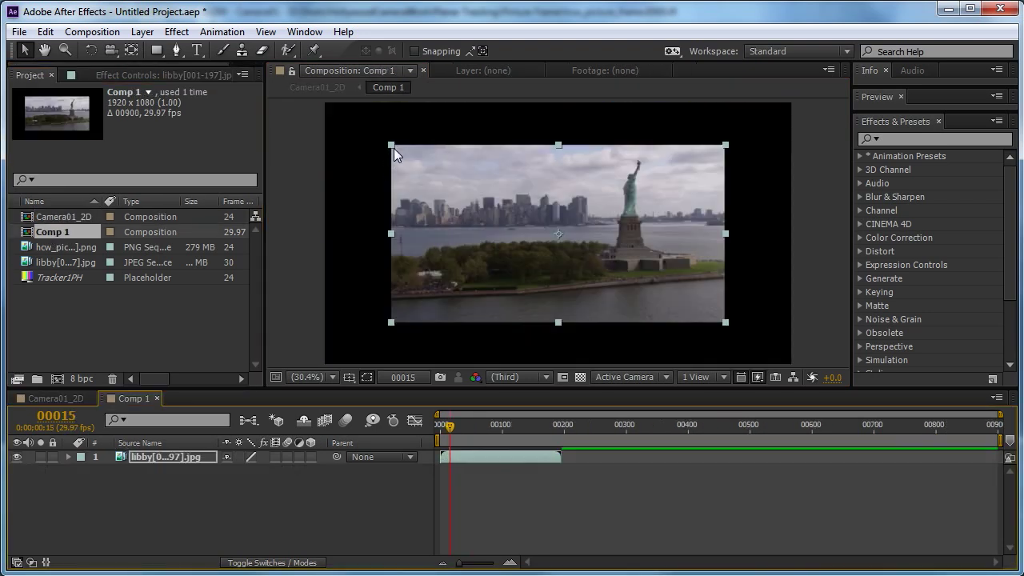
{"action": "left_click_drag", "start_coordinate": [393, 144], "coordinate": [392, 154]}
{"action": "double_click", "coordinate": [56, 217]}
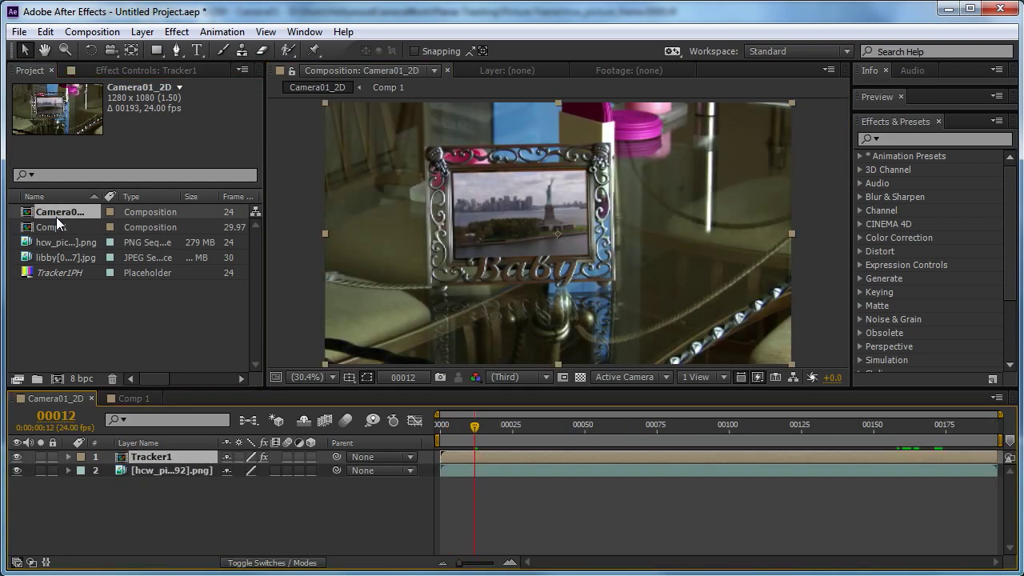
Play Camera01_2D from frame 37 to frame 85 to examine the insert, and view Comp 1 before returning to Camera01_2D.
{"action": "left_click_drag", "start_coordinate": [489, 424], "coordinate": [548, 471]}
{"action": "key", "text": "space"}
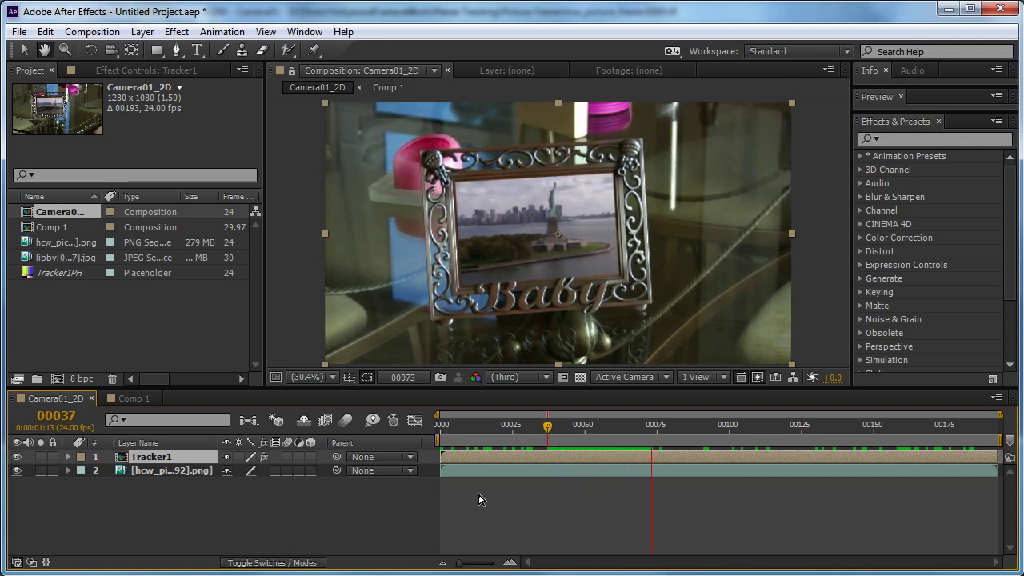
{"action": "key", "text": "space"}
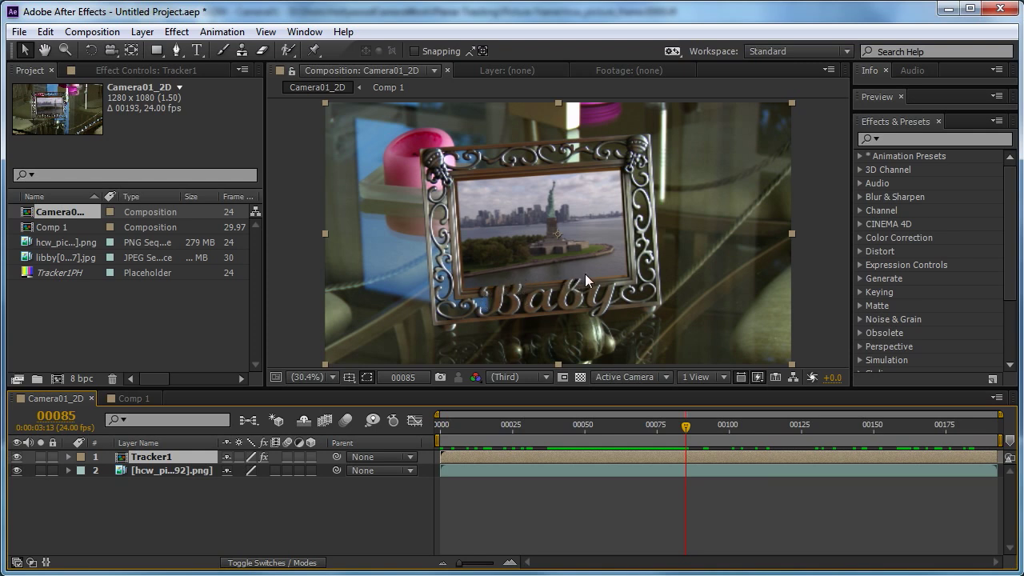
{"action": "double_click", "coordinate": [54, 227]}
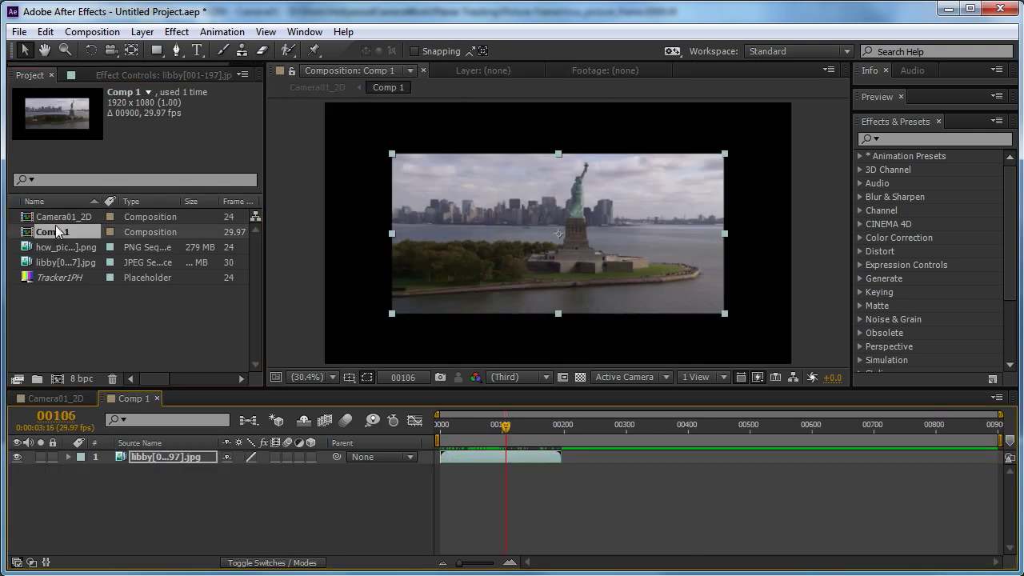
{"action": "double_click", "coordinate": [55, 216]}
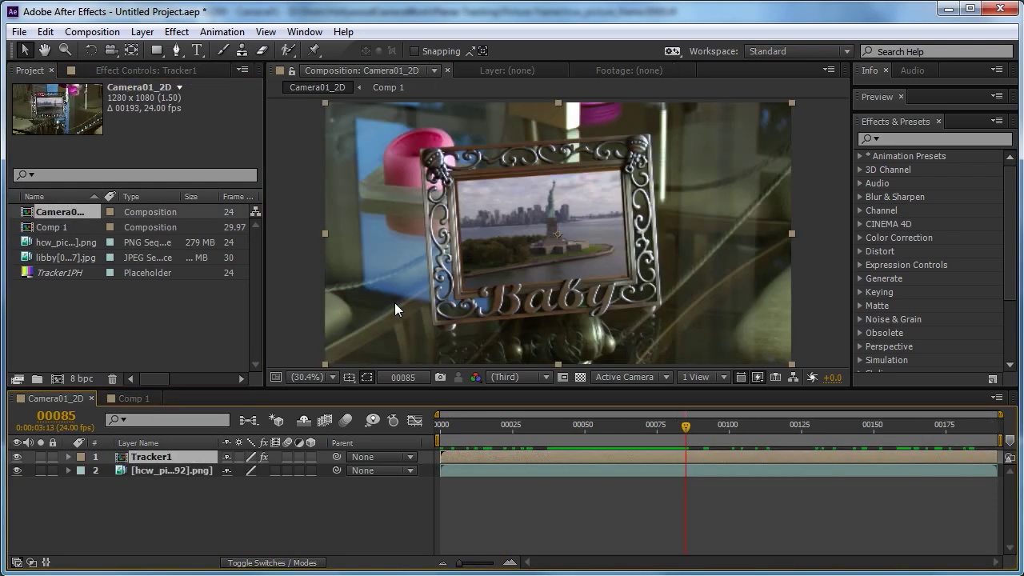